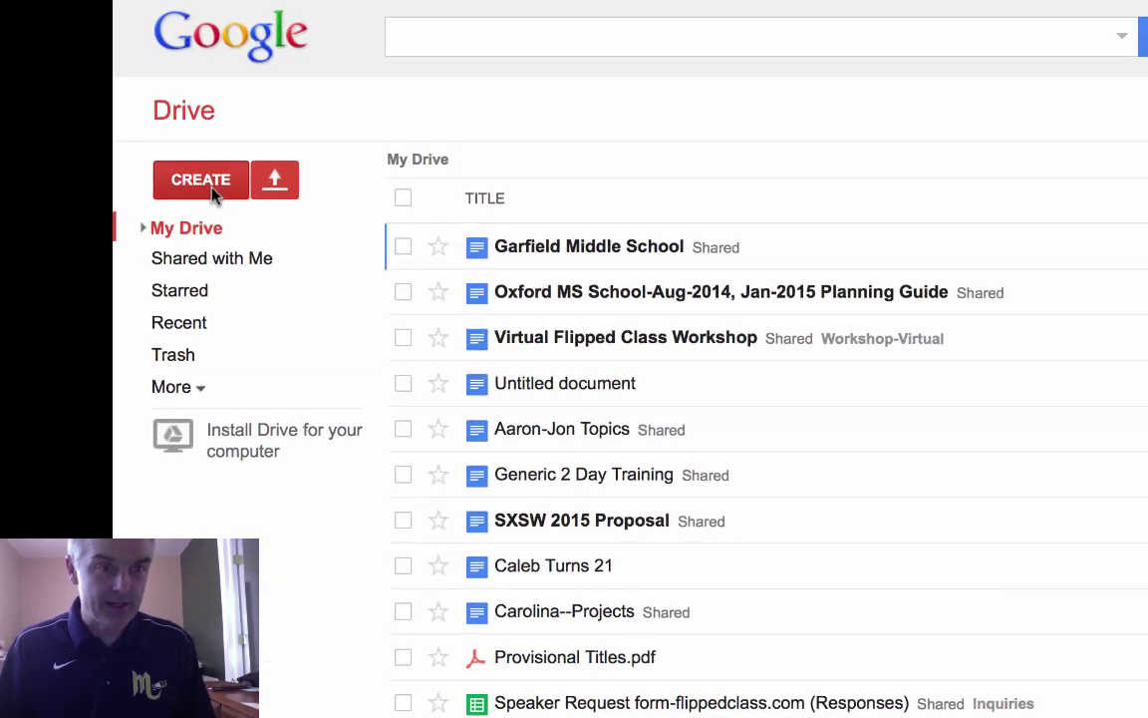
Step: Create a new form in Drive and title it "Flipped Class Forms"
{"action": "left_click", "coordinate": [212, 187]}
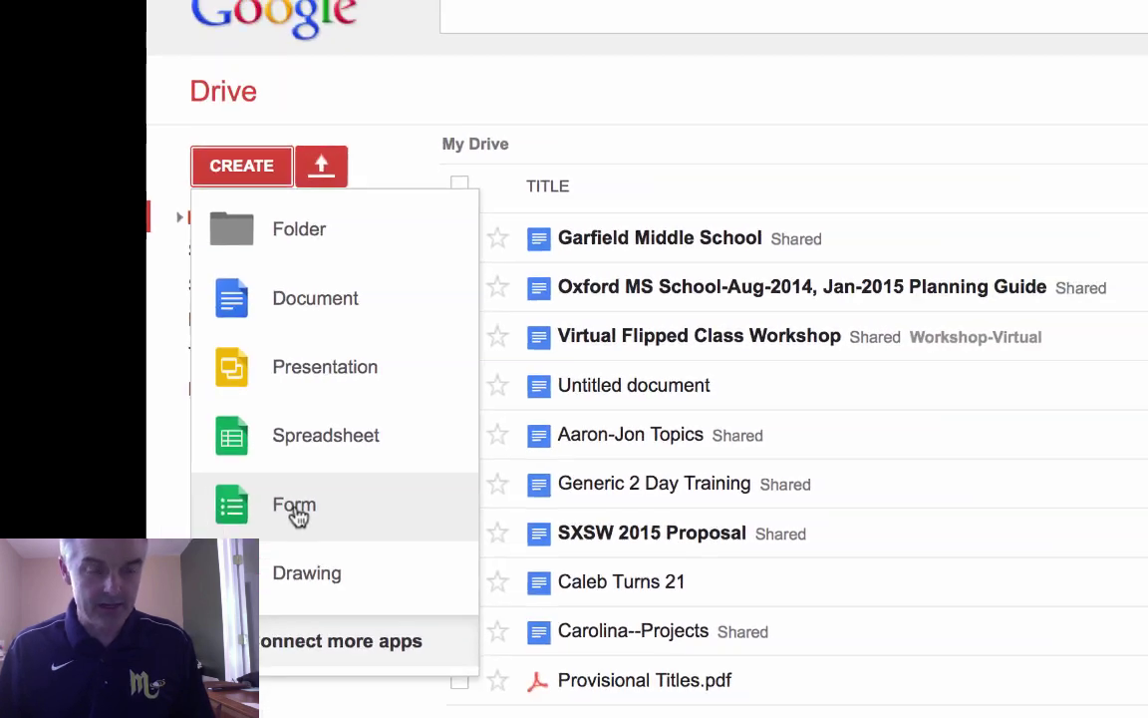
{"action": "left_click", "coordinate": [444, 550]}
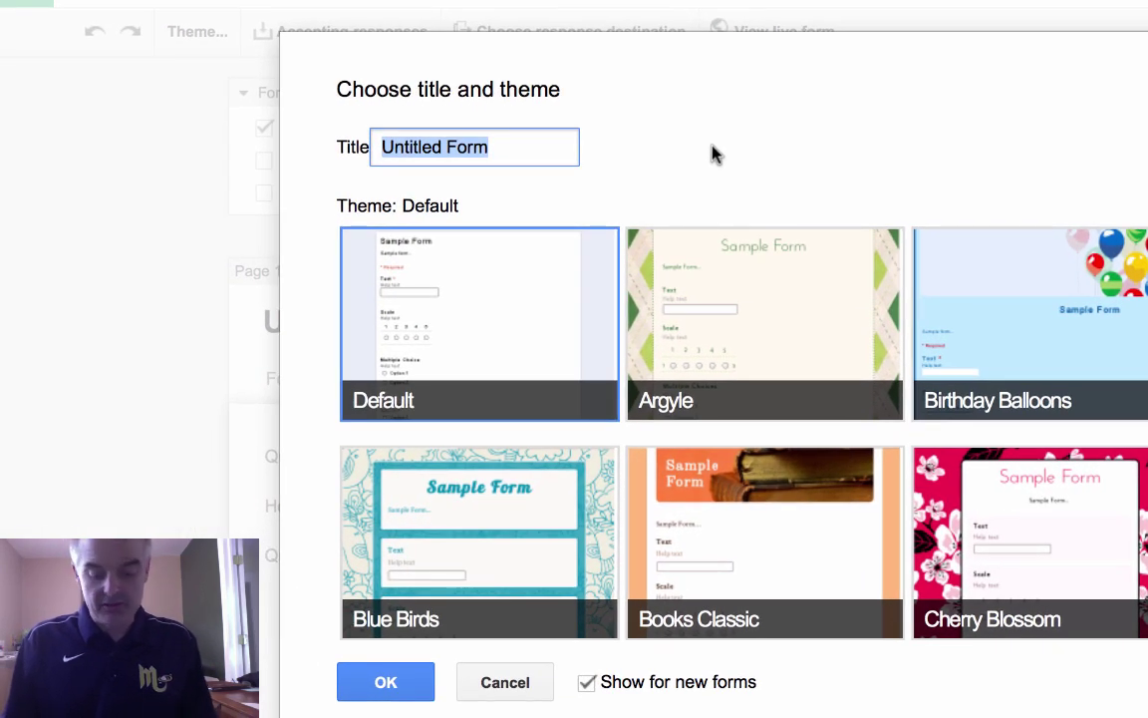
{"action": "type", "text": "Flipped Class"}
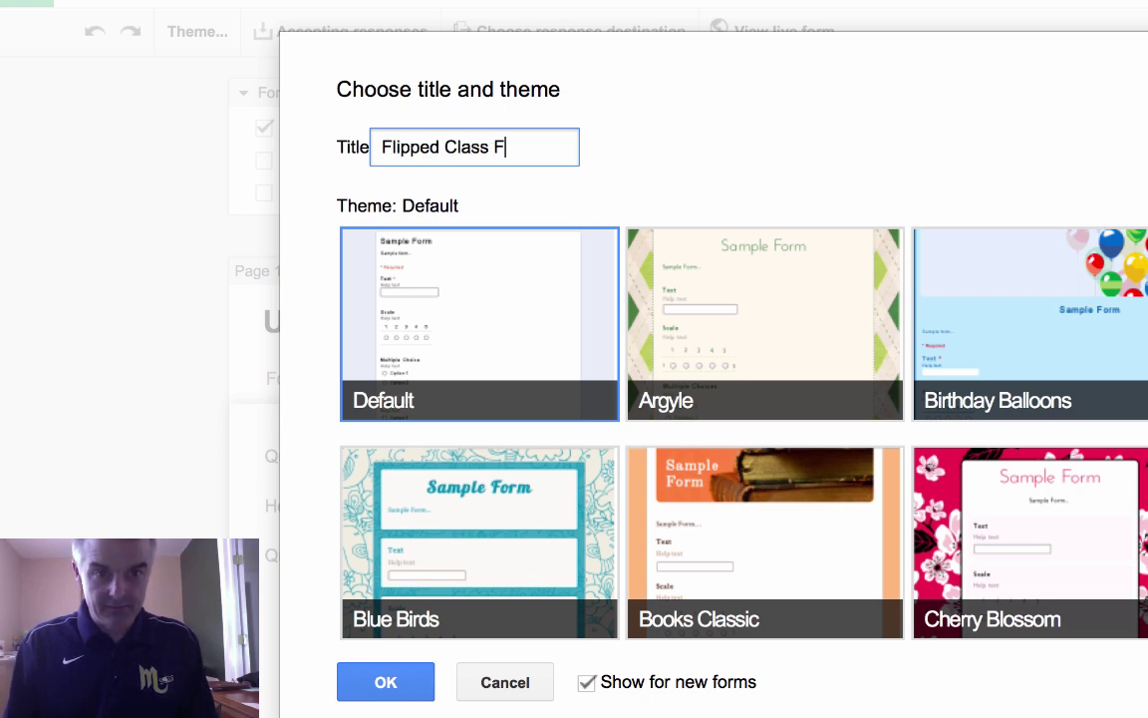
Step: Choose the Magazine theme for the new form and accept the title and theme settings
{"action": "scroll", "coordinate": [954, 394], "scroll_direction": "down", "scroll_amount": 3}
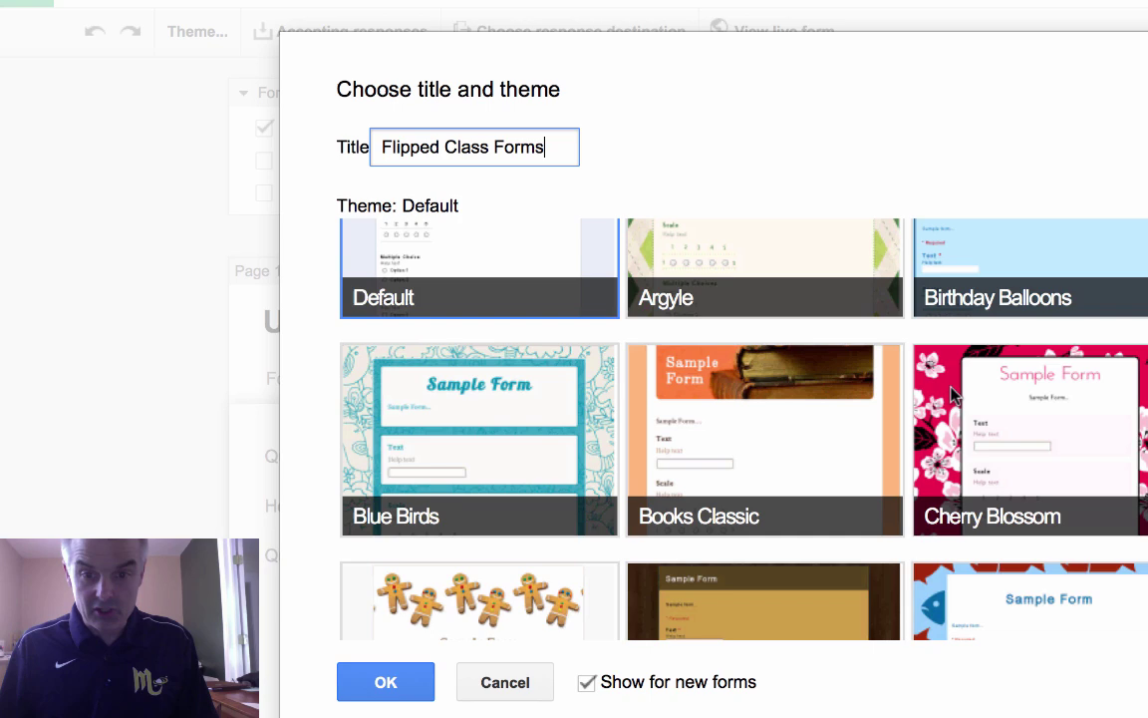
{"action": "scroll", "coordinate": [954, 395], "scroll_direction": "down", "scroll_amount": 5}
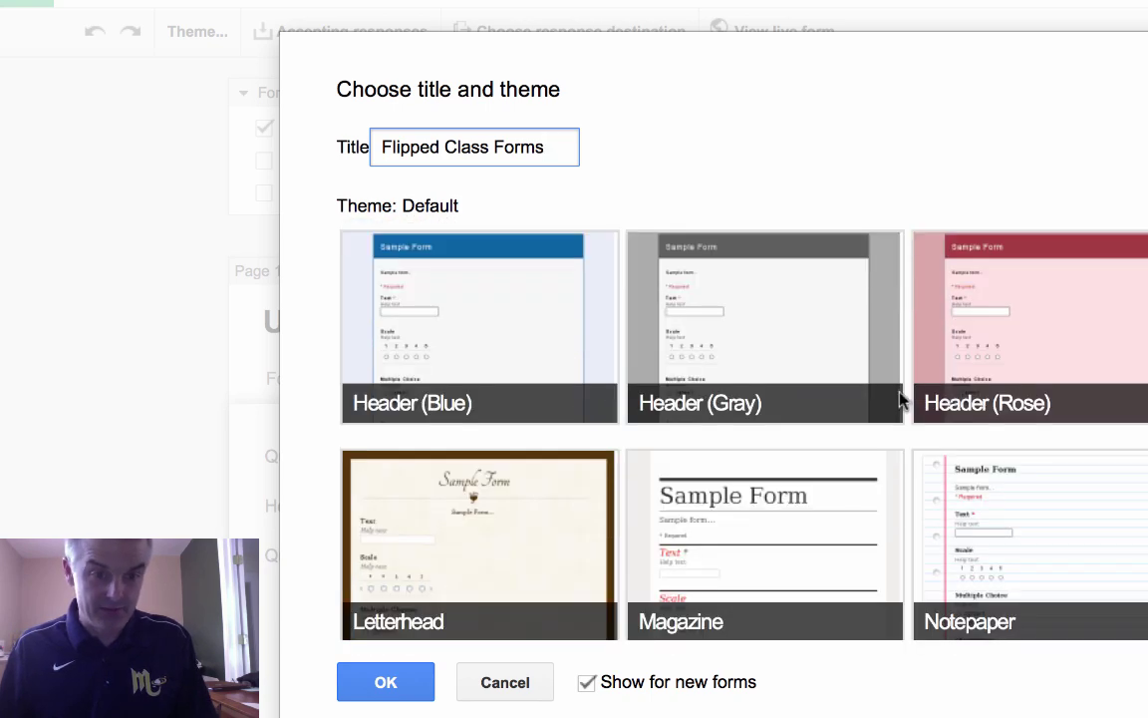
{"action": "scroll", "coordinate": [768, 494], "scroll_direction": "down", "scroll_amount": 1}
{"action": "left_click", "coordinate": [749, 480]}
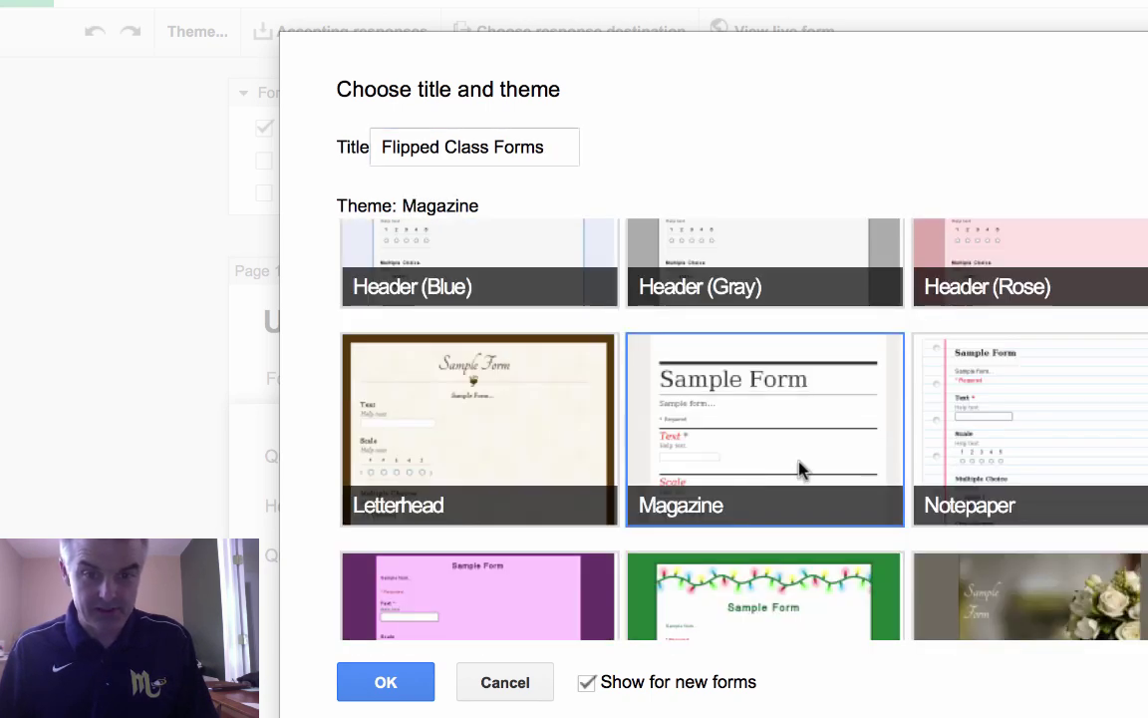
{"action": "left_click", "coordinate": [386, 682]}
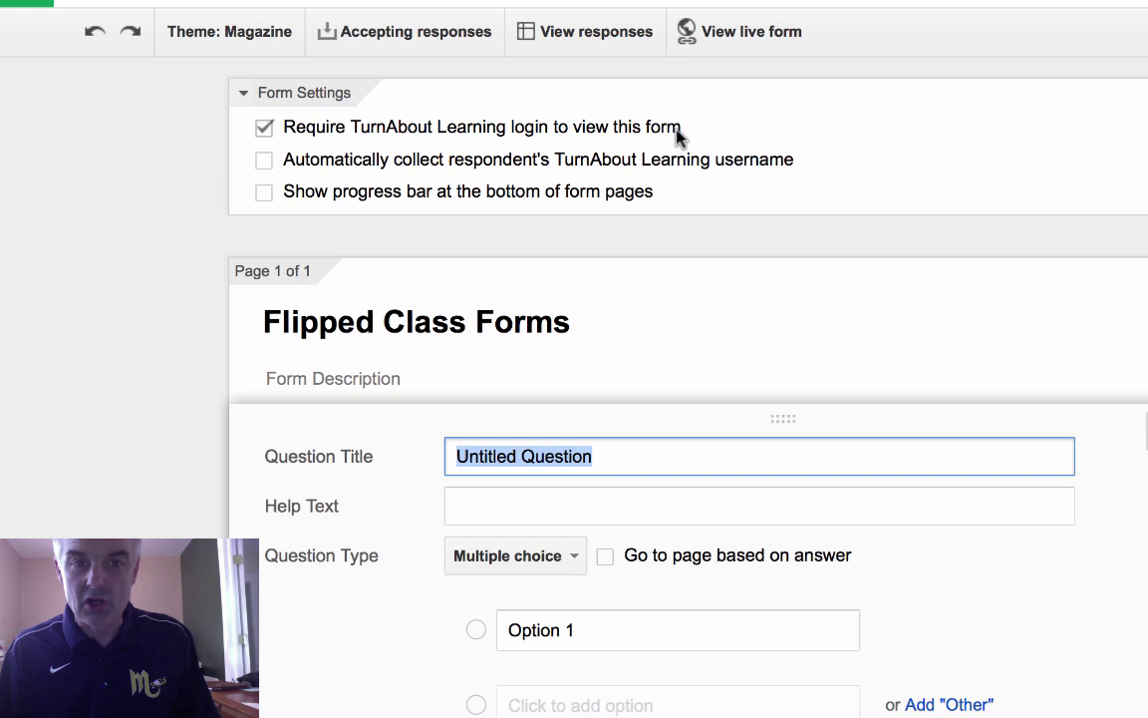
Step: Turn off the required TurnAbout Learning login for viewing the form and accept access without sign-in
{"action": "left_click", "coordinate": [264, 128]}
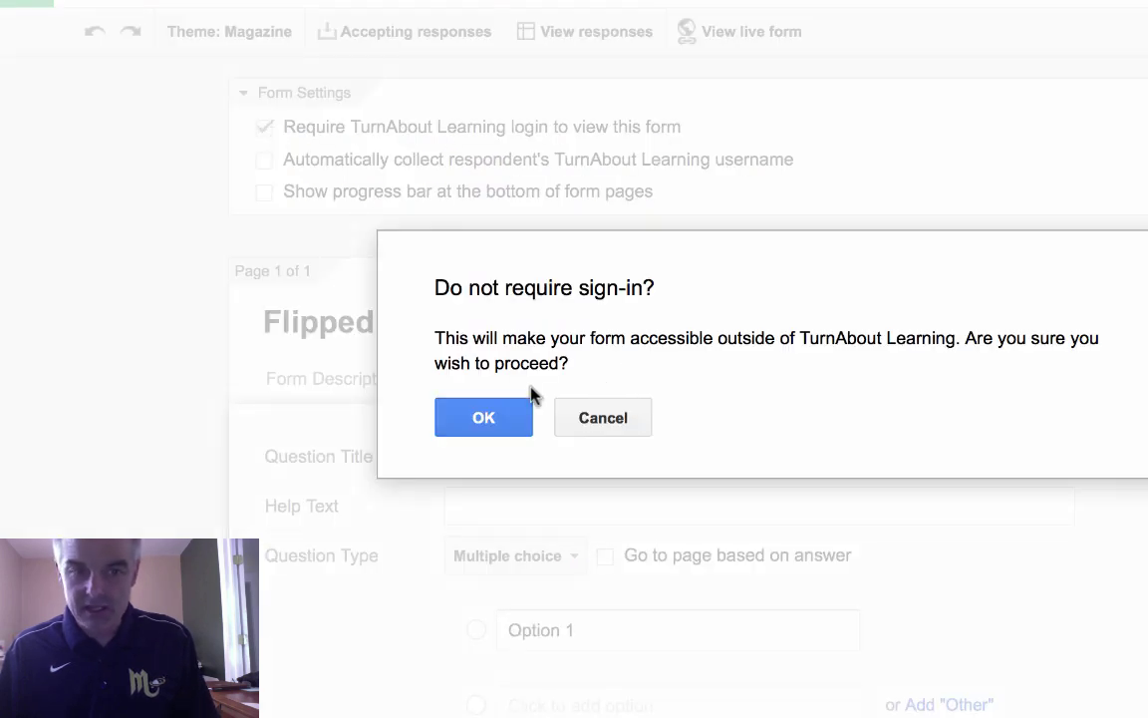
{"action": "left_click", "coordinate": [481, 419]}
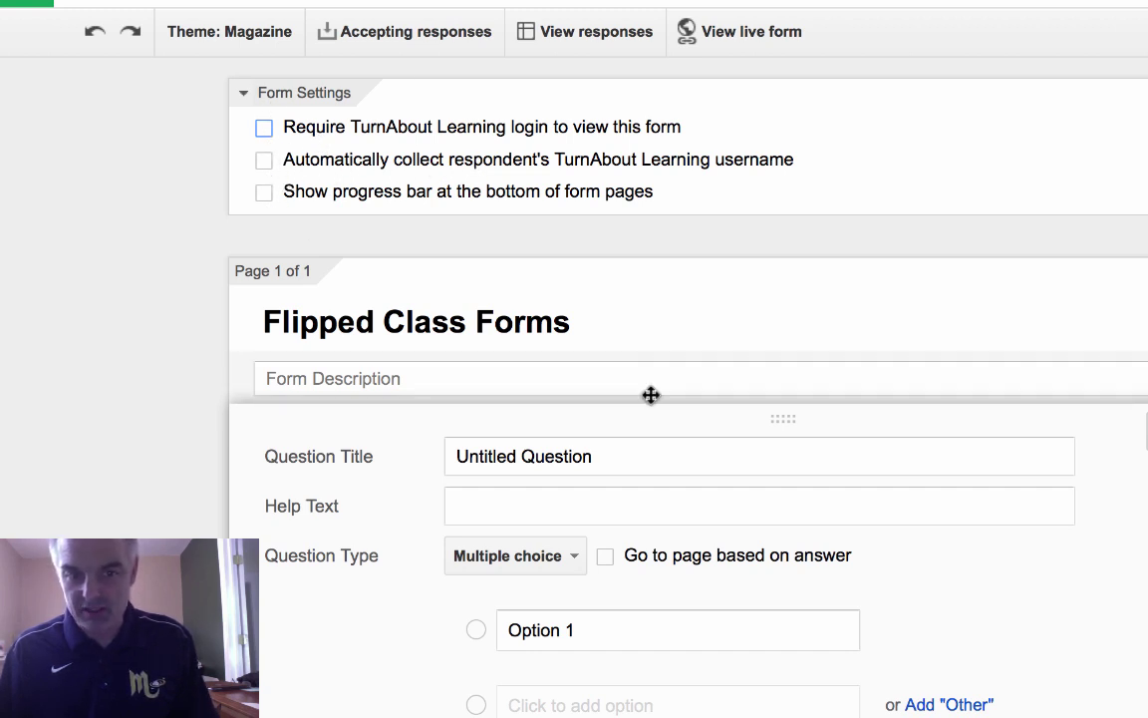
Step: Replace the first multiple choice question's placeholder title with "Add 5/5 and 6/7"
{"action": "scroll", "coordinate": [796, 375], "scroll_direction": "down", "scroll_amount": 1}
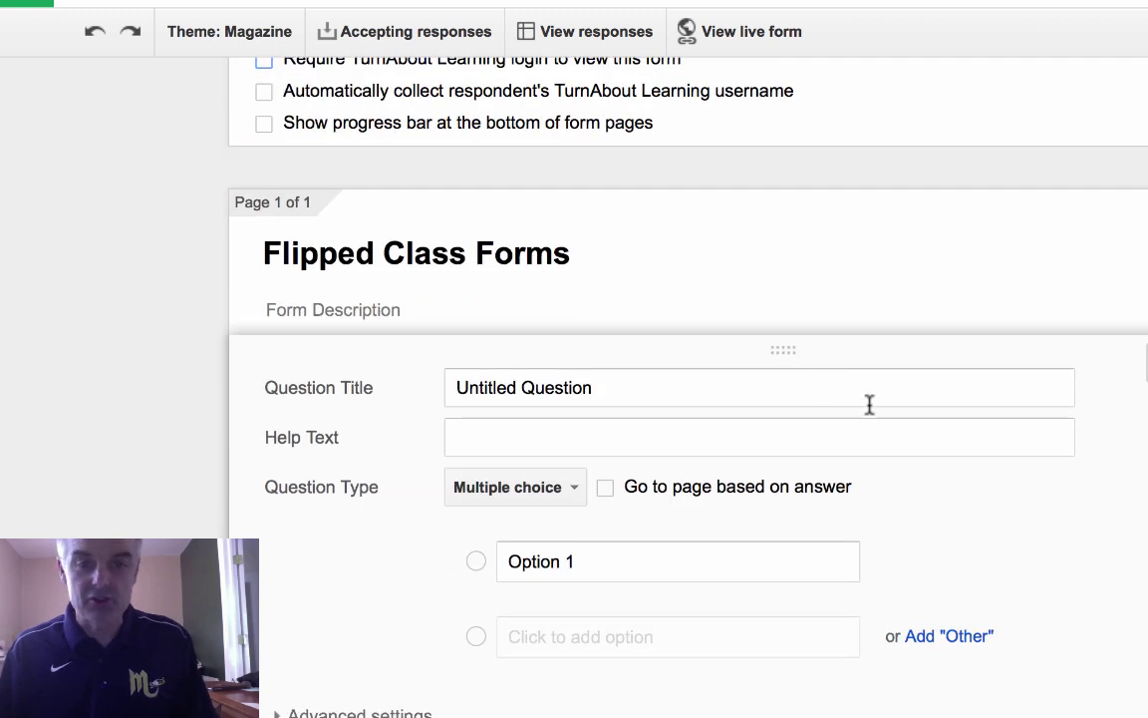
{"action": "scroll", "coordinate": [870, 404], "scroll_direction": "down", "scroll_amount": 1}
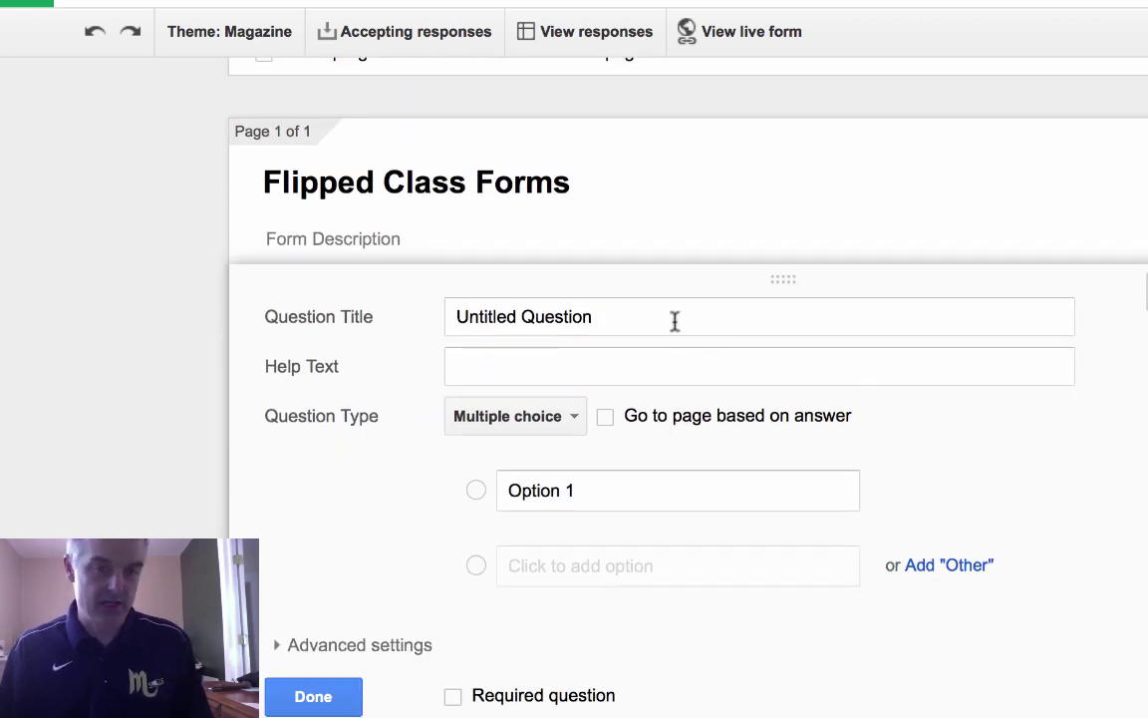
{"action": "left_click", "coordinate": [542, 308]}
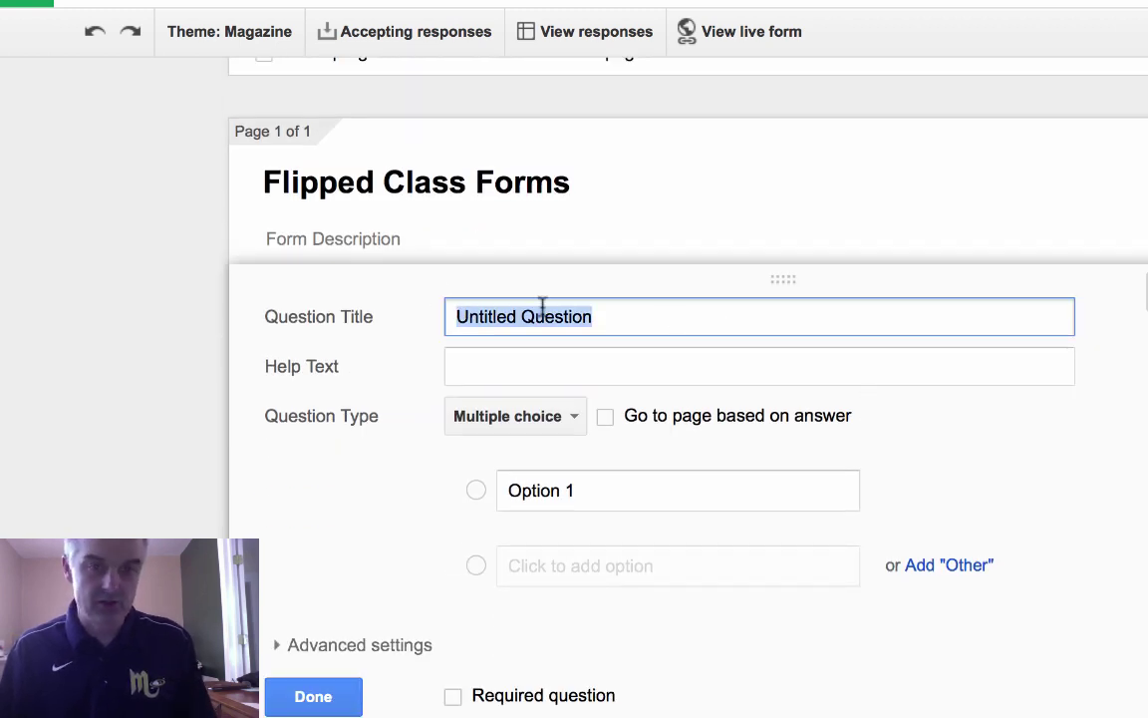
{"action": "left_click", "coordinate": [576, 417]}
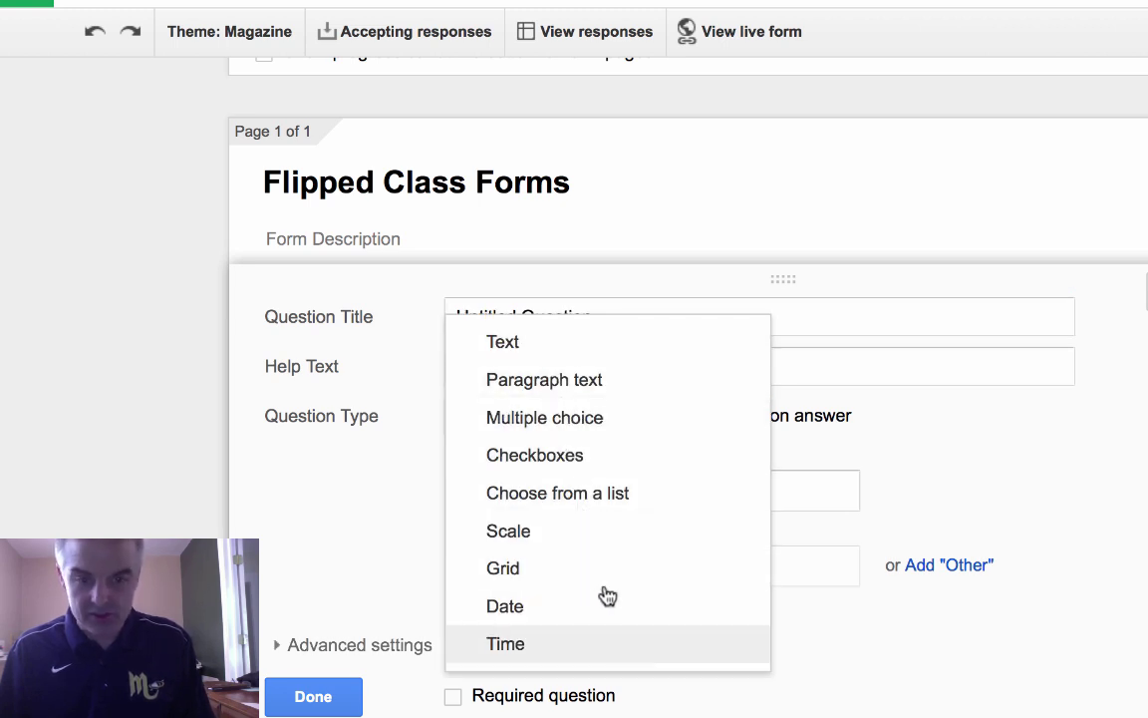
{"action": "left_click", "coordinate": [988, 482]}
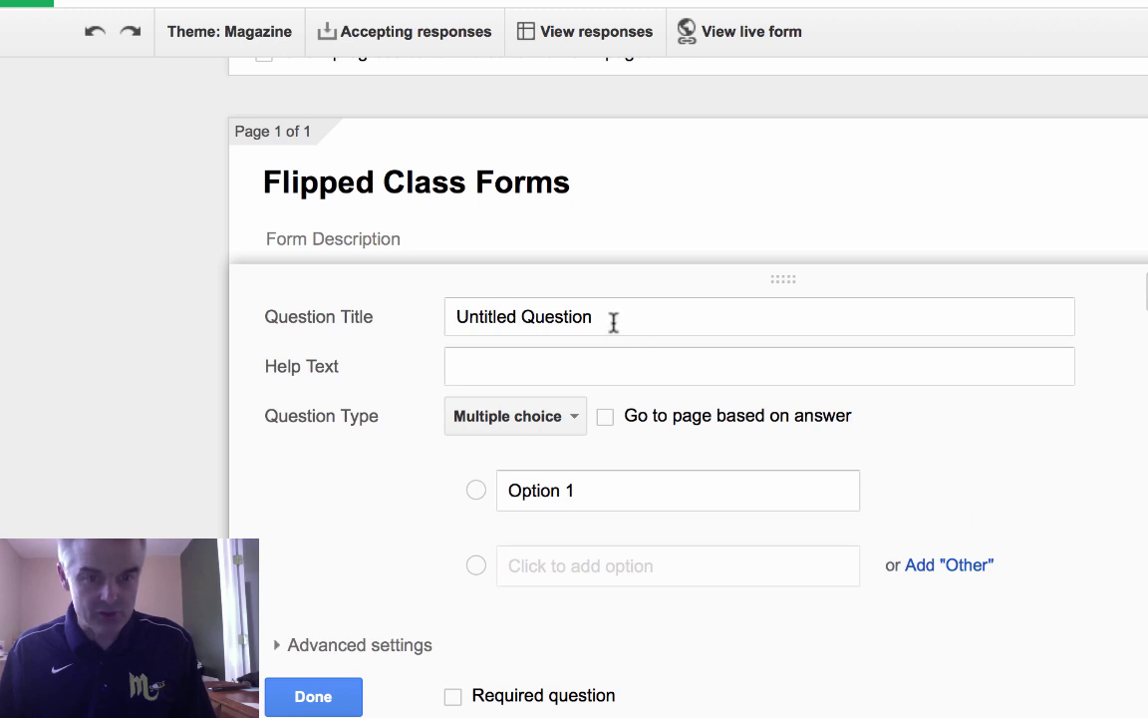
{"action": "left_click_drag", "start_coordinate": [614, 322], "coordinate": [313, 282]}
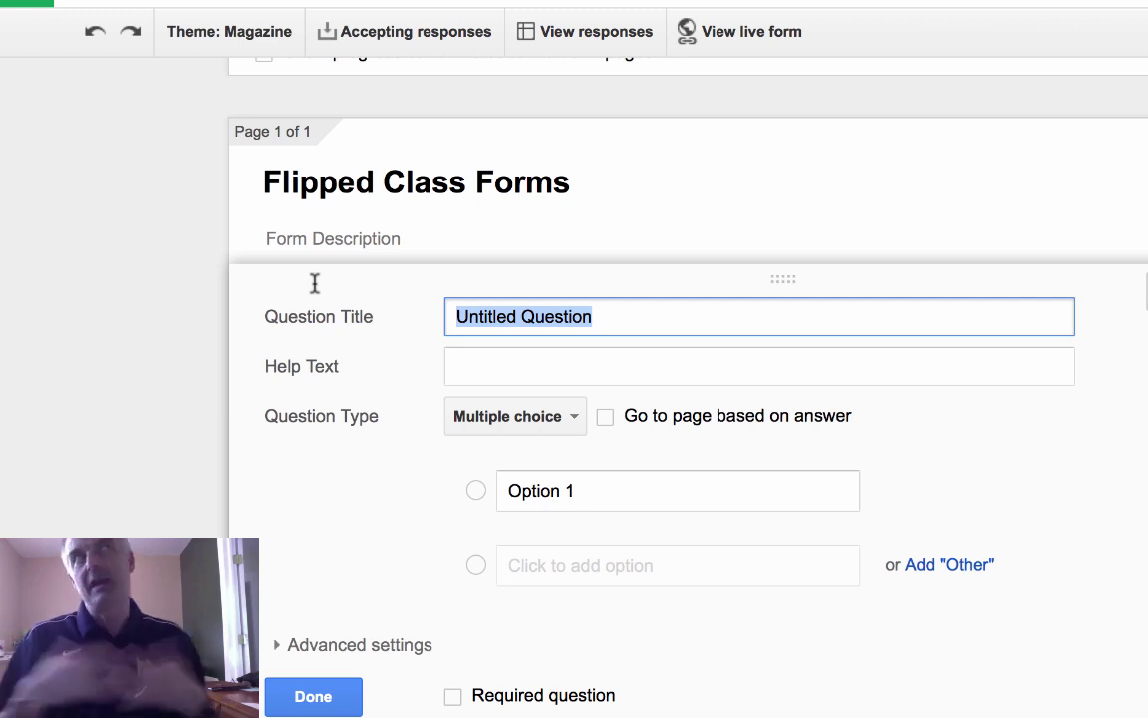
{"action": "key", "text": "BackSpace"}
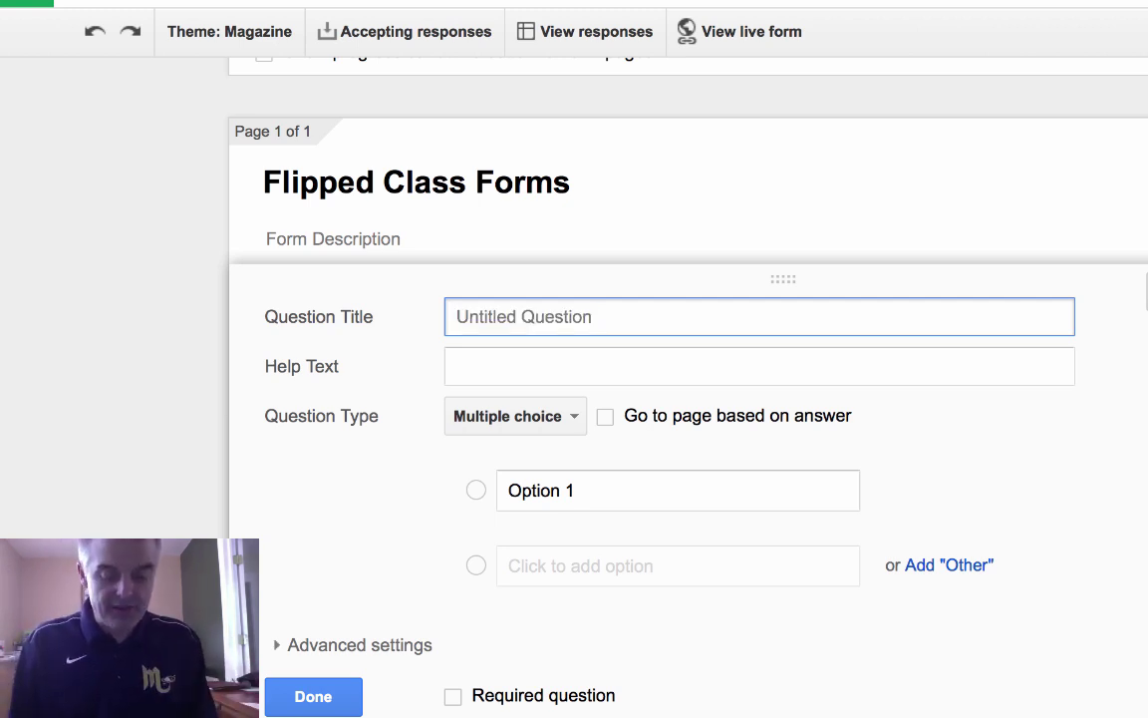
{"action": "type", "text": "Add 5/5 and 6/7"}
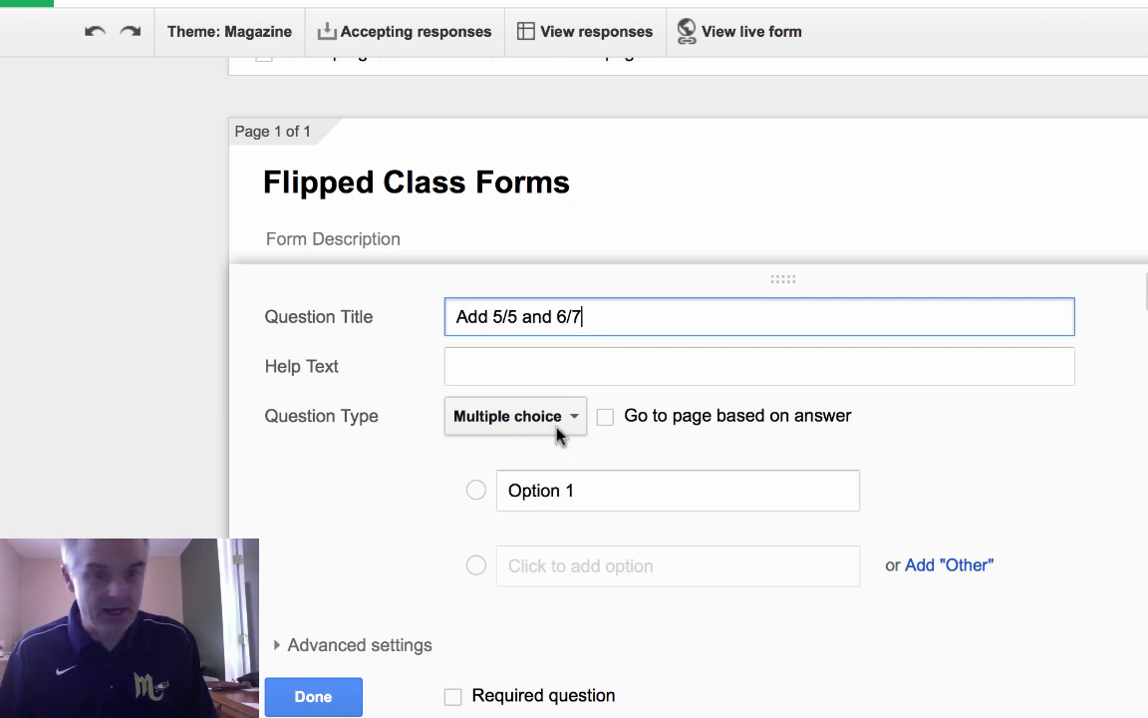
Step: Enter "1 3/4" and "2 1/2" as the question's two answer options and finish editing the question
{"action": "left_click", "coordinate": [583, 491]}
{"action": "left_click_drag", "start_coordinate": [511, 492], "coordinate": [608, 498]}
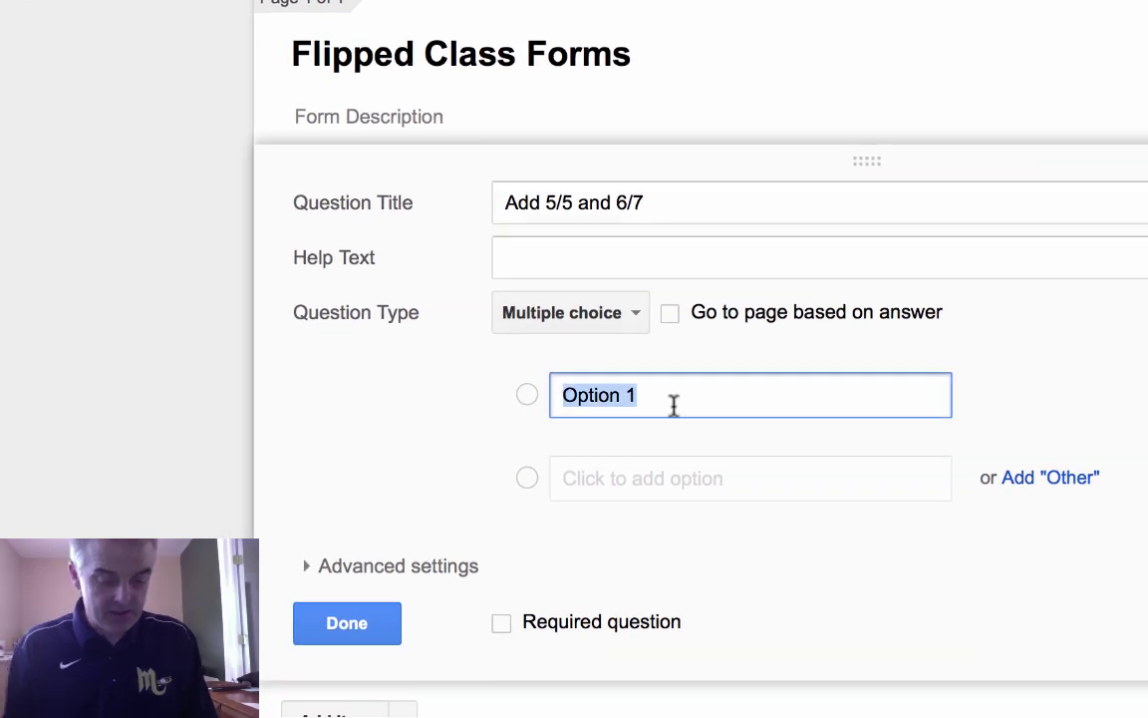
{"action": "type", "text": "1 3/4"}
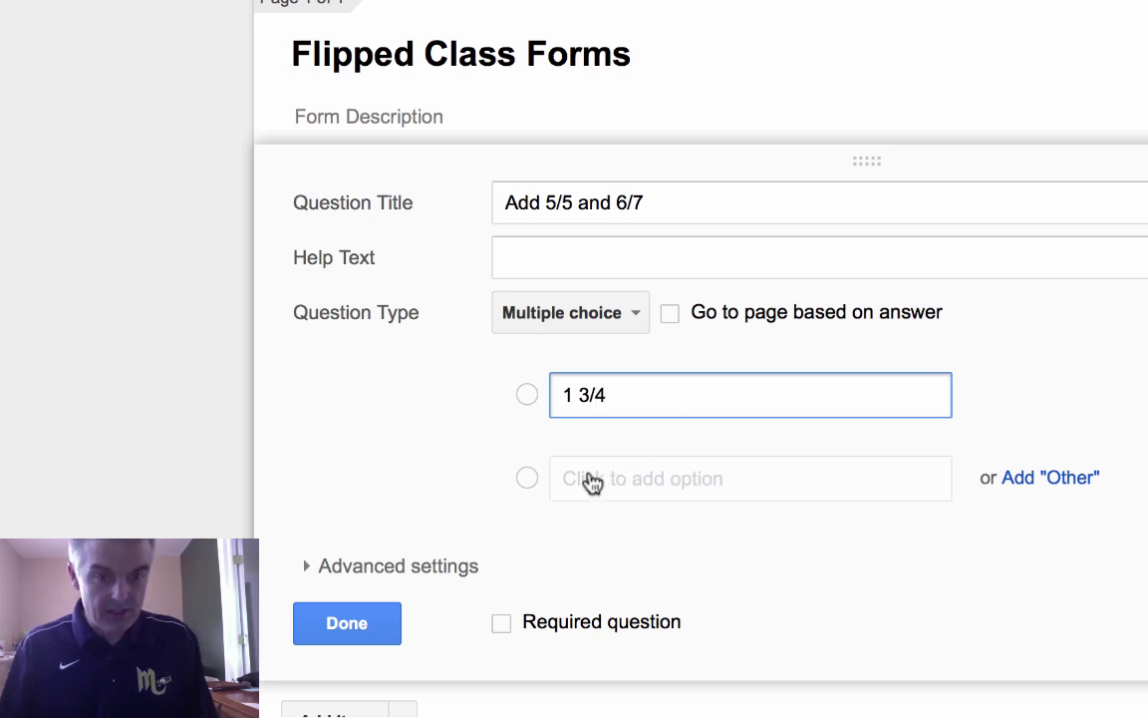
{"action": "left_click", "coordinate": [611, 487]}
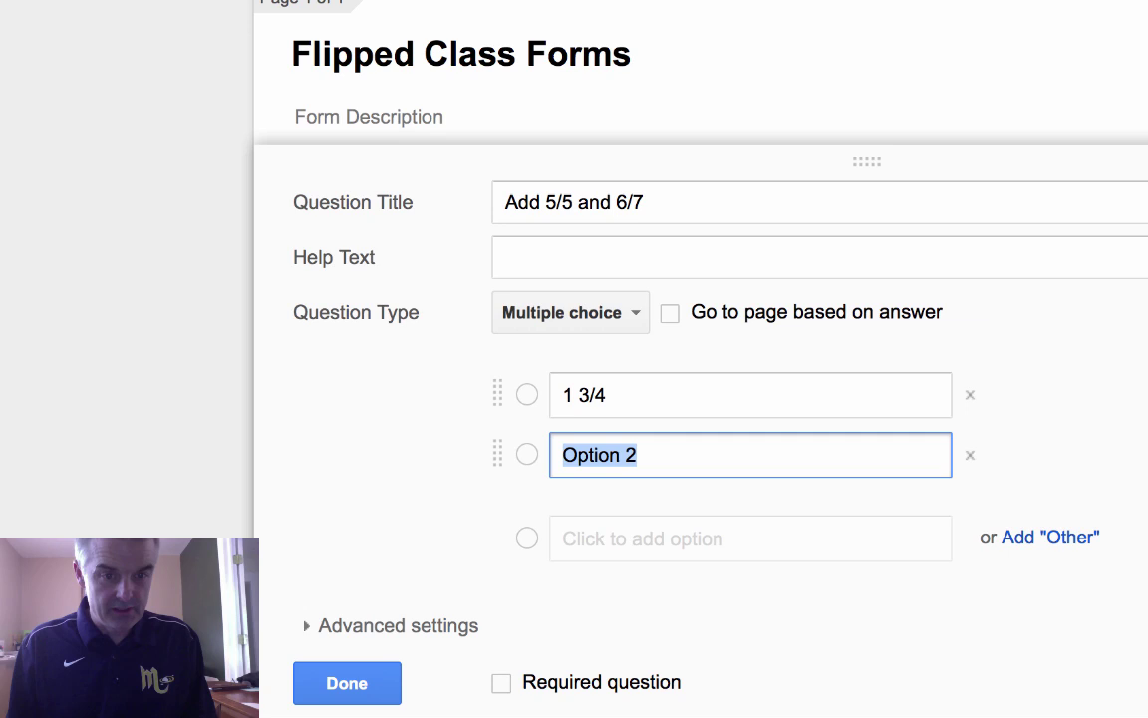
{"action": "type", "text": "2 1/2"}
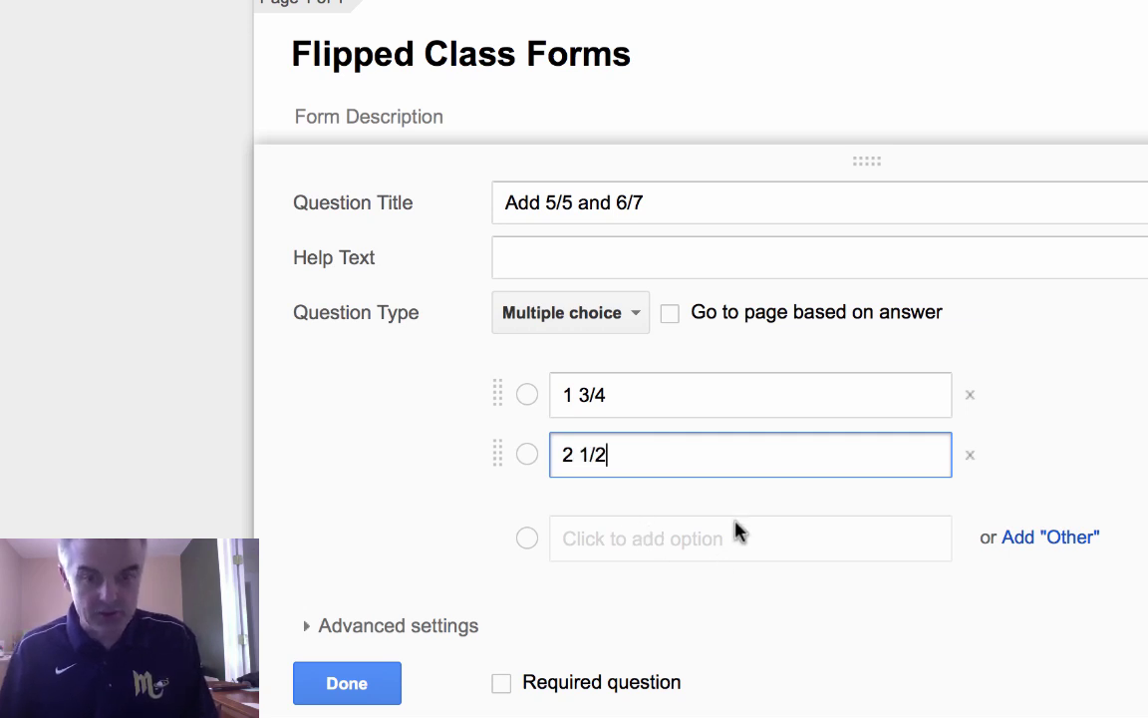
{"action": "left_click", "coordinate": [441, 430]}
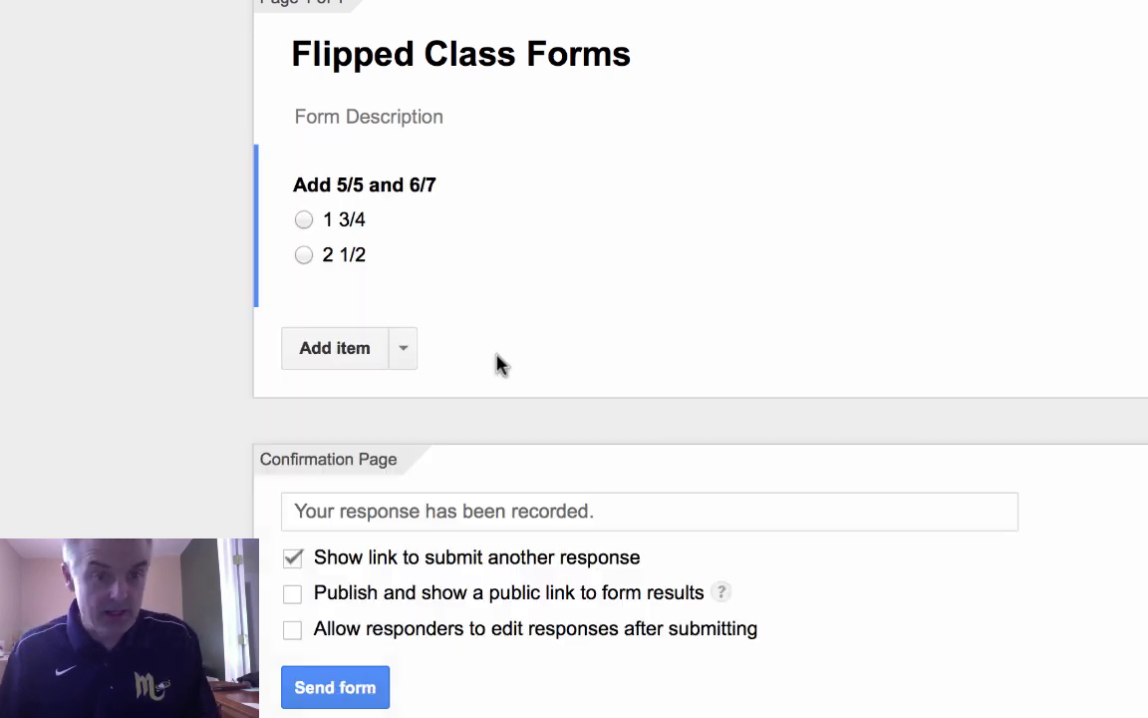
Step: Add a paragraph text question titled "Why do you need to have a common denomiator" without help text and finish editing it
{"action": "left_click", "coordinate": [405, 357]}
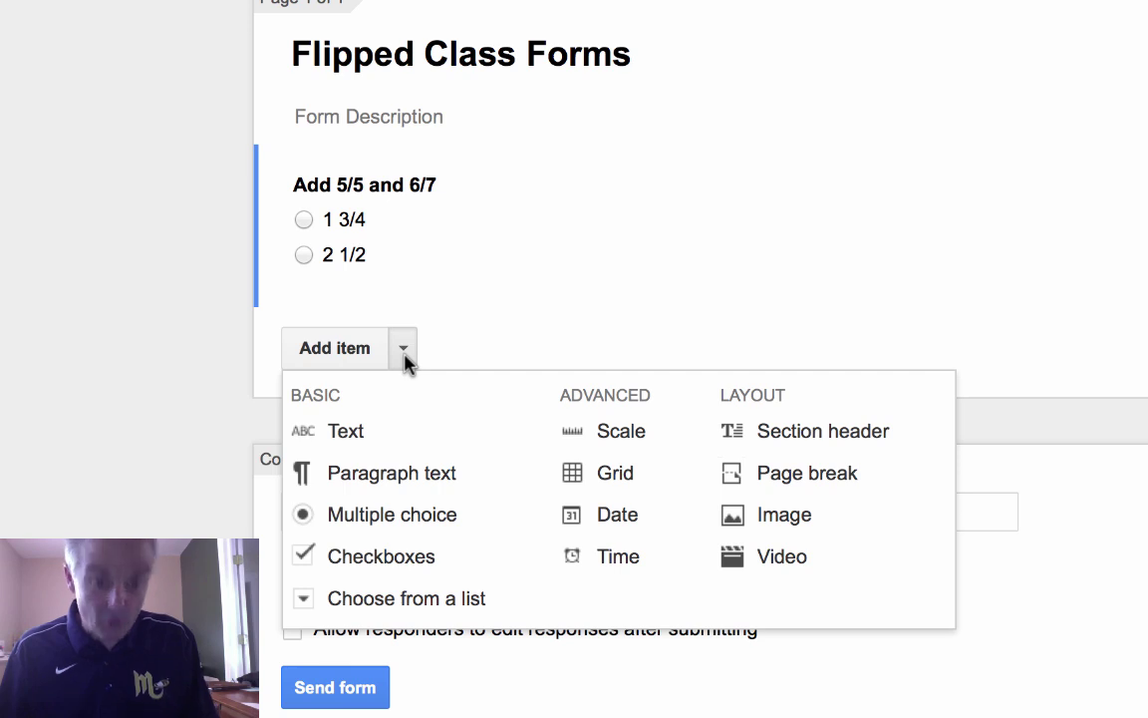
{"action": "left_click", "coordinate": [397, 474]}
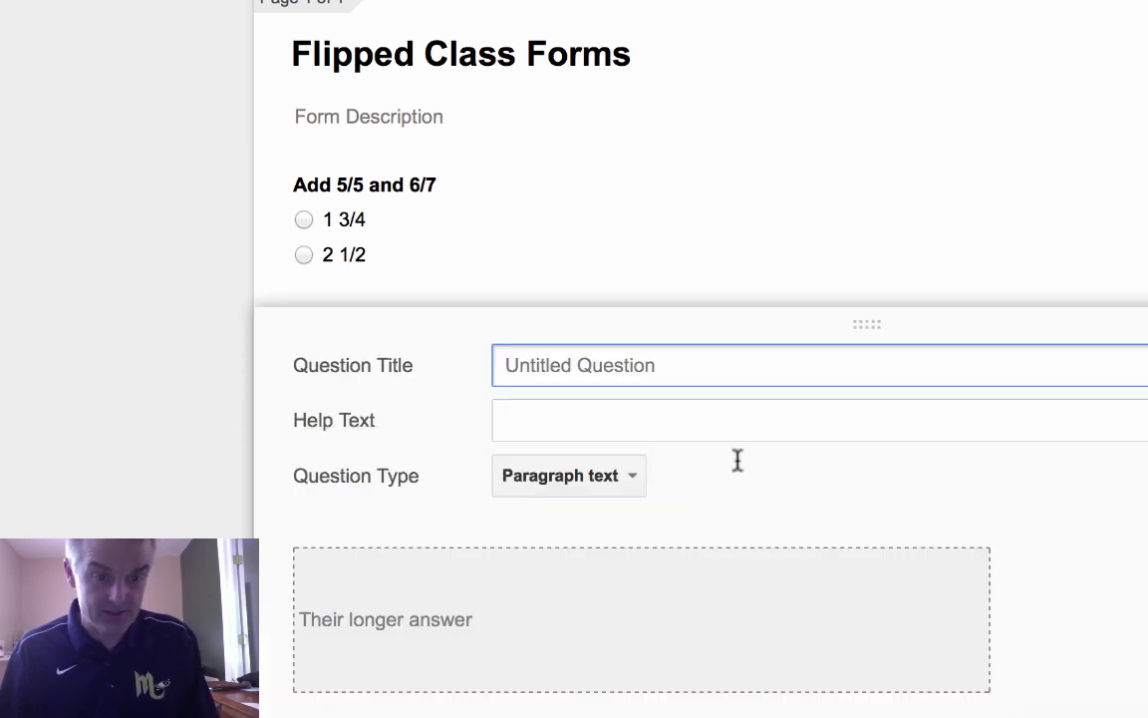
{"action": "type", "text": "W"}
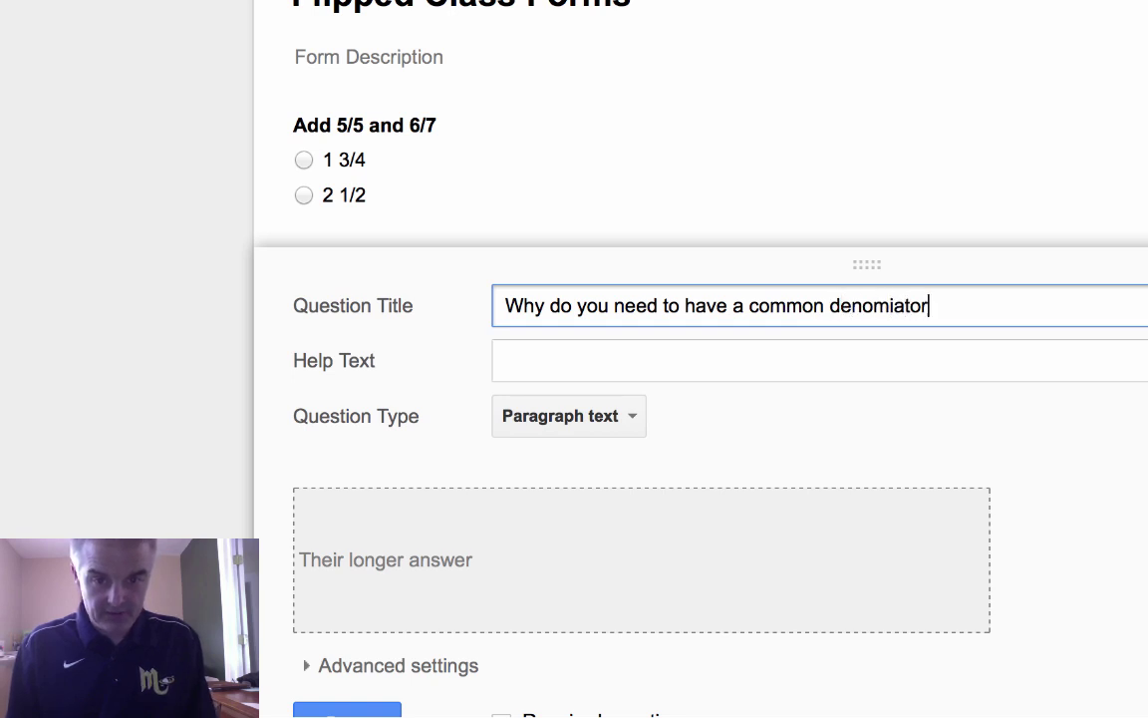
{"action": "left_click", "coordinate": [672, 360]}
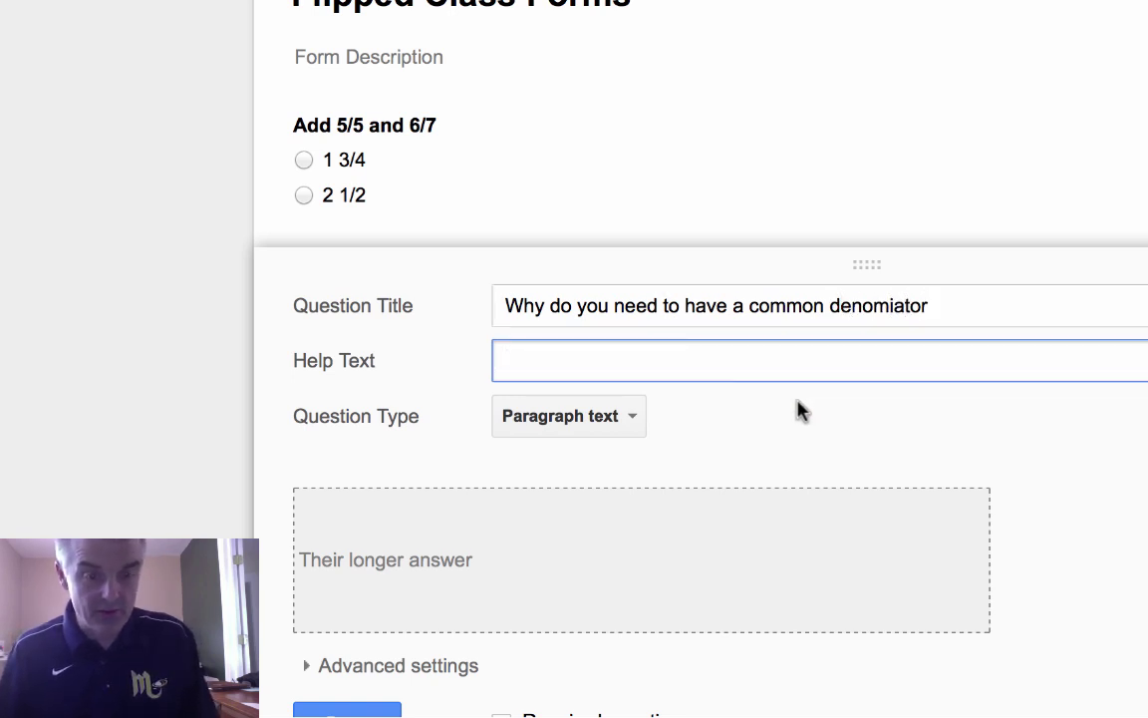
{"action": "scroll", "coordinate": [422, 599], "scroll_direction": "down", "scroll_amount": 1}
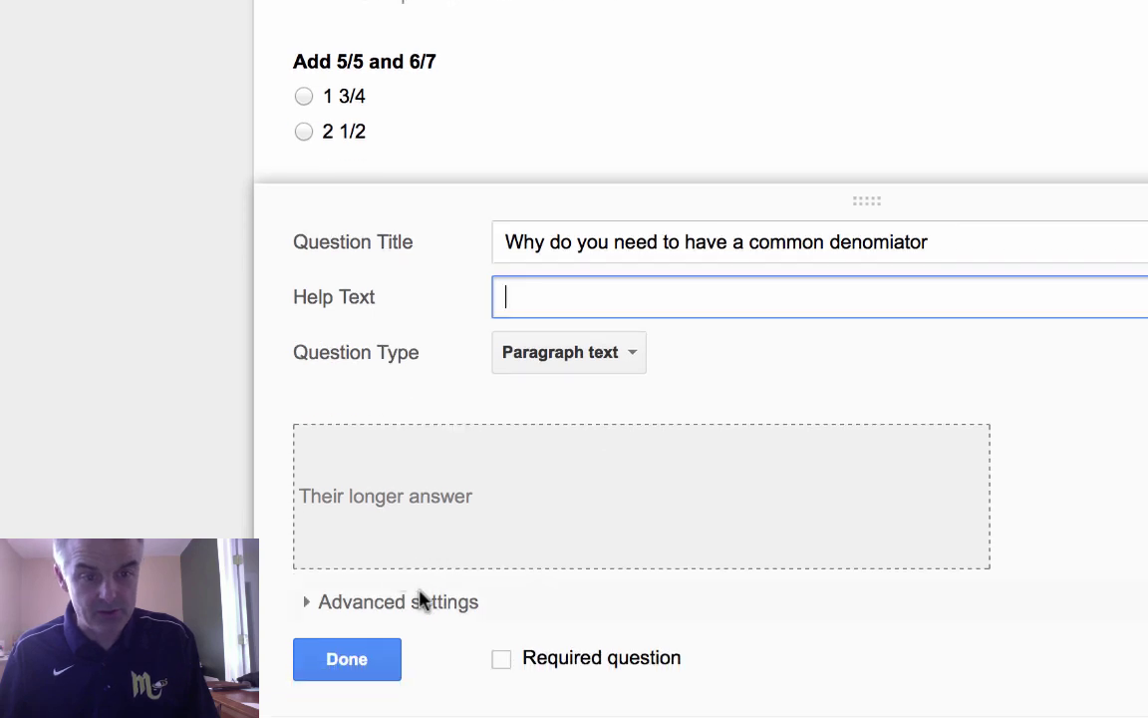
{"action": "scroll", "coordinate": [598, 529], "scroll_direction": "down", "scroll_amount": 1}
{"action": "left_click", "coordinate": [389, 615]}
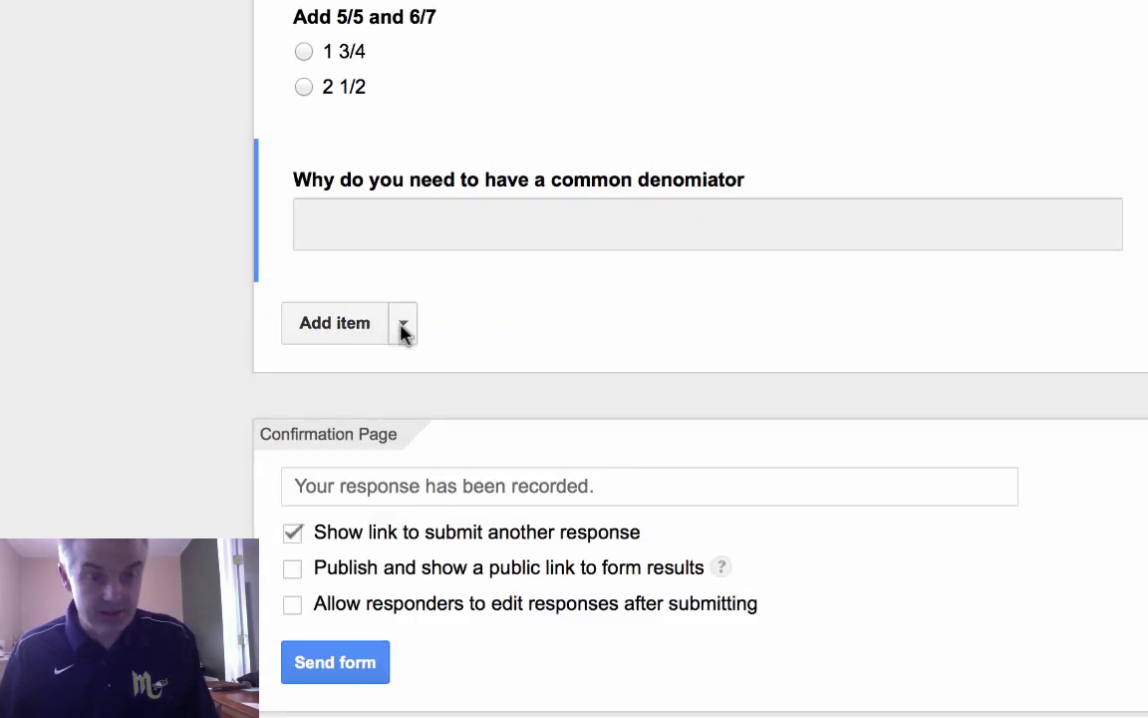
Step: Add a short text question titled "Who was the 32nd president" without help text and finish editing it
{"action": "left_click", "coordinate": [403, 325]}
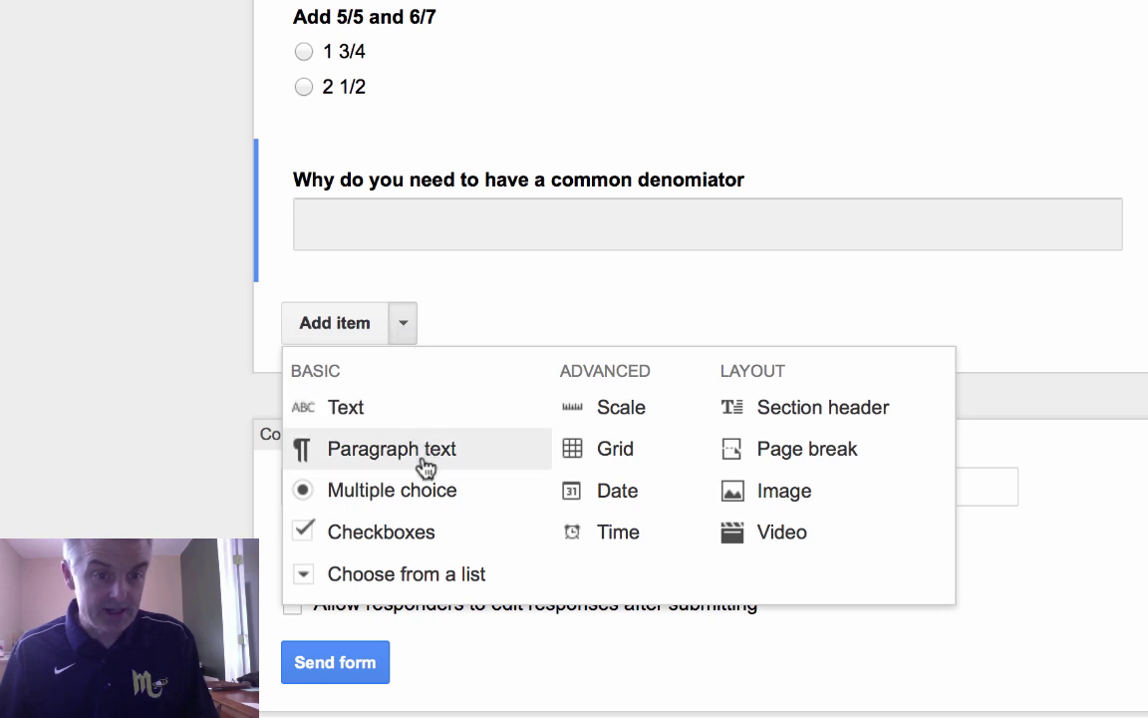
{"action": "left_click", "coordinate": [397, 417]}
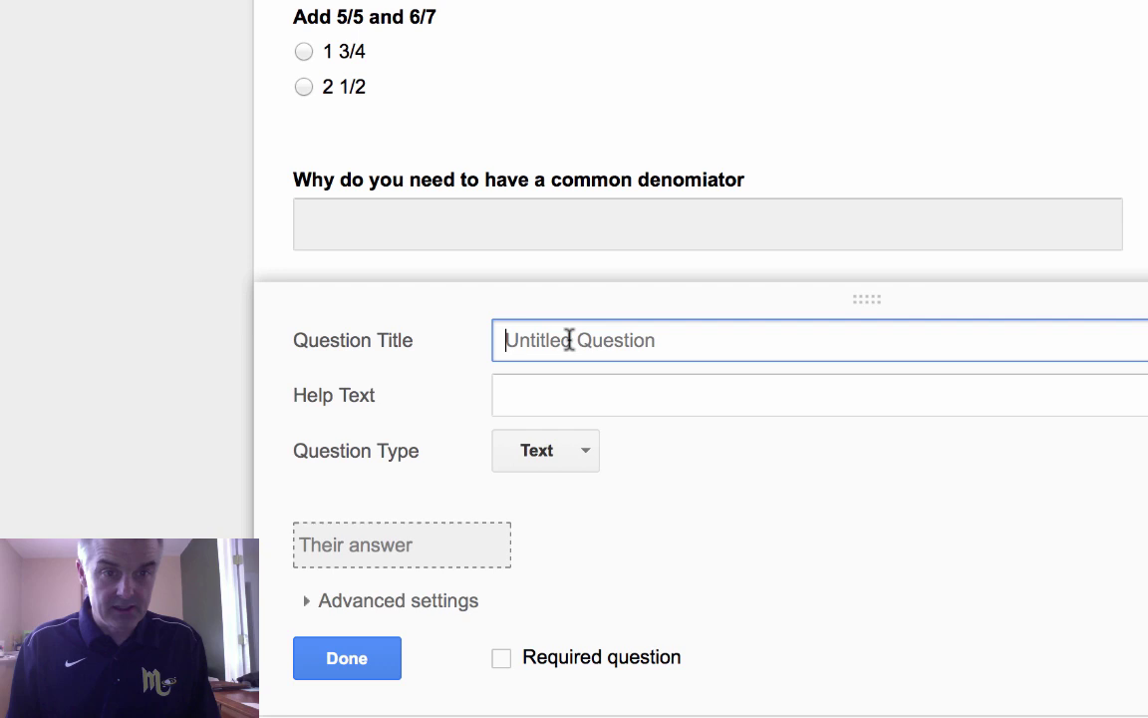
{"action": "type", "text": "Who was the 32nd president"}
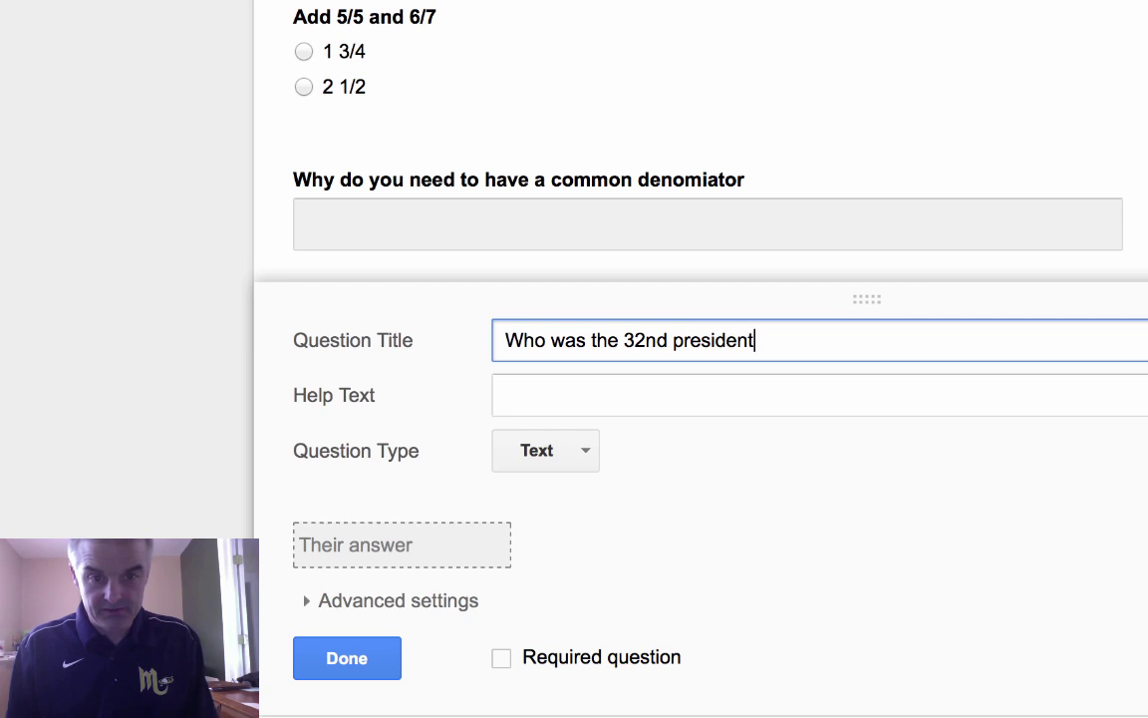
{"action": "left_click", "coordinate": [598, 399]}
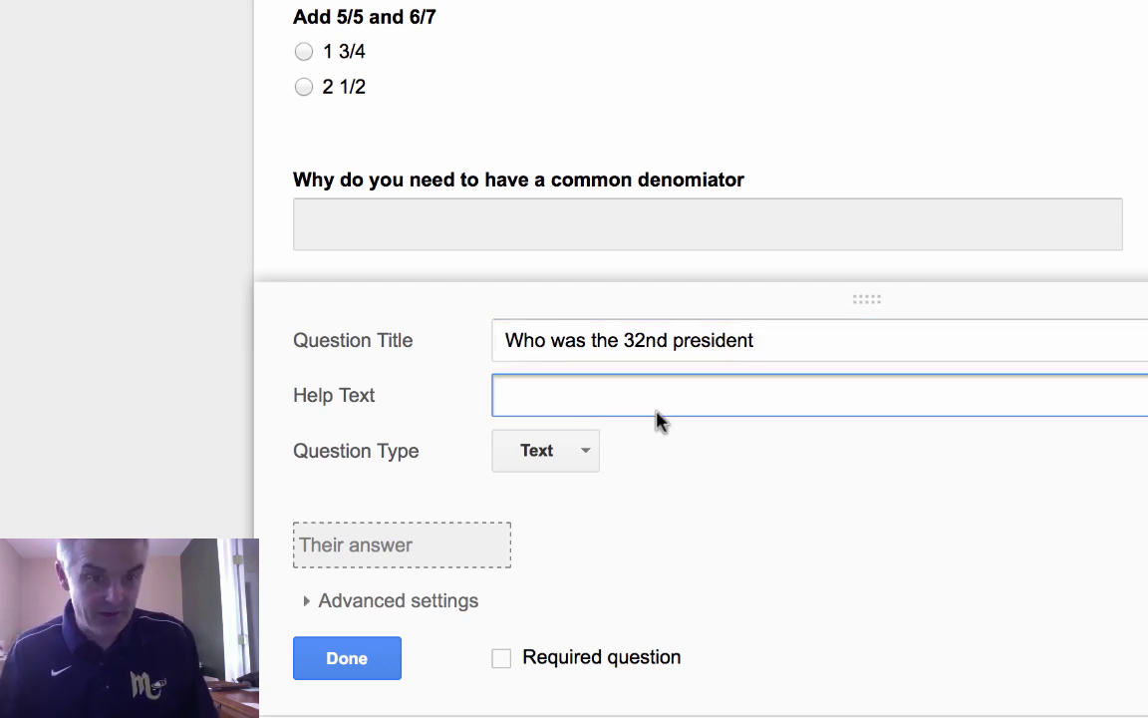
{"action": "scroll", "coordinate": [695, 448], "scroll_direction": "down", "scroll_amount": 1}
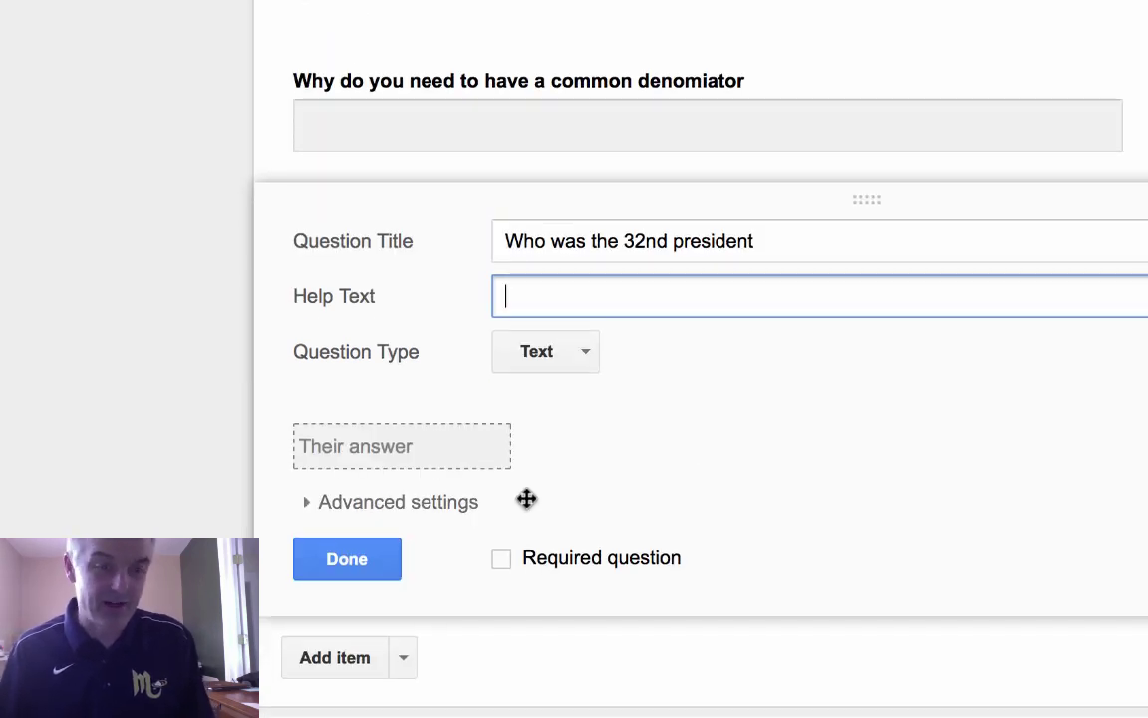
{"action": "left_click", "coordinate": [347, 560]}
{"action": "scroll", "coordinate": [748, 416], "scroll_direction": "up", "scroll_amount": 3}
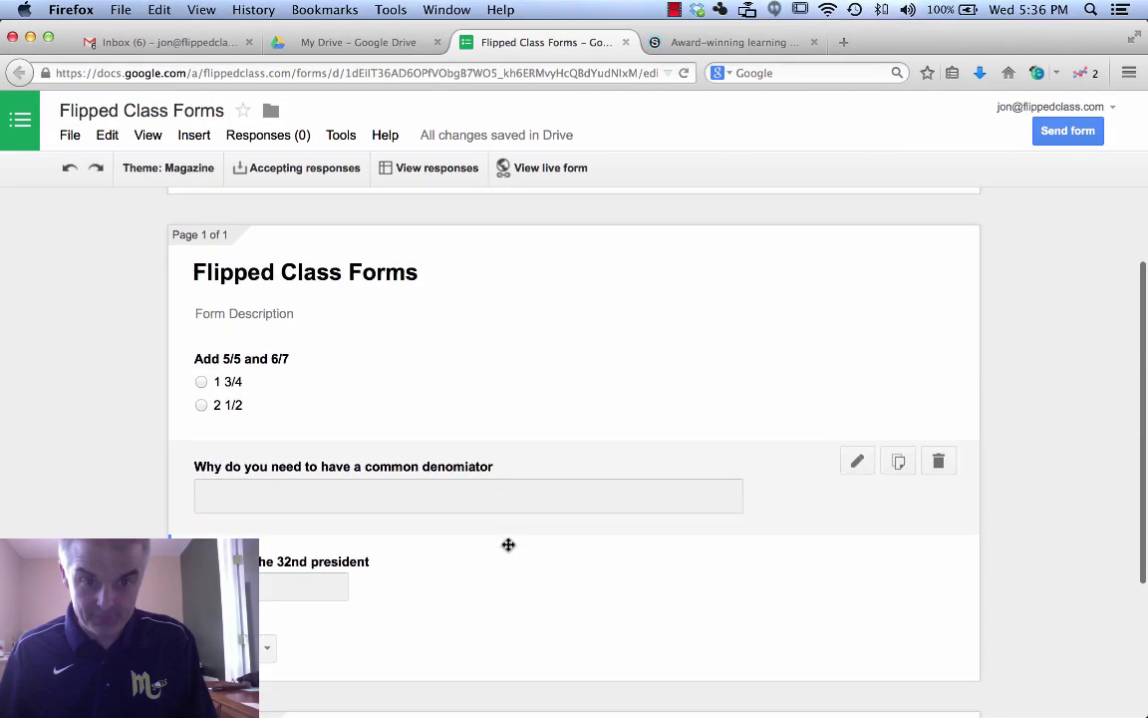
{"action": "scroll", "coordinate": [508, 544], "scroll_direction": "down", "scroll_amount": 1}
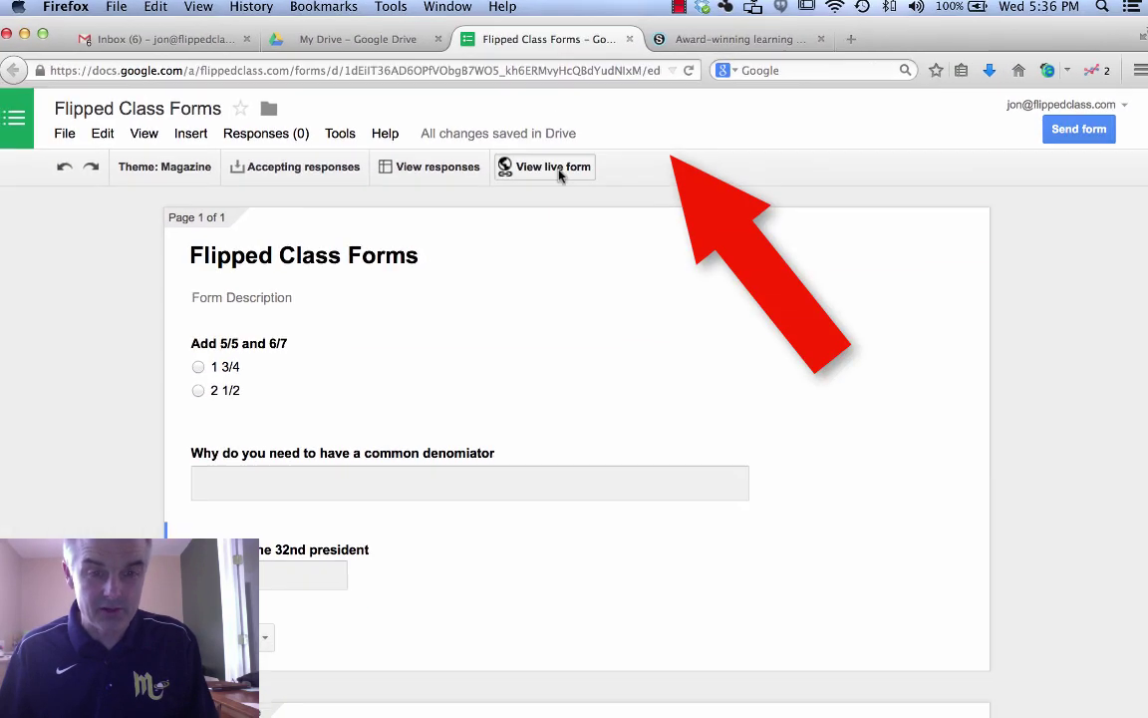
Step: Open the live form, select its web address and look over the three questions down to the submit option
{"action": "left_click", "coordinate": [635, 144]}
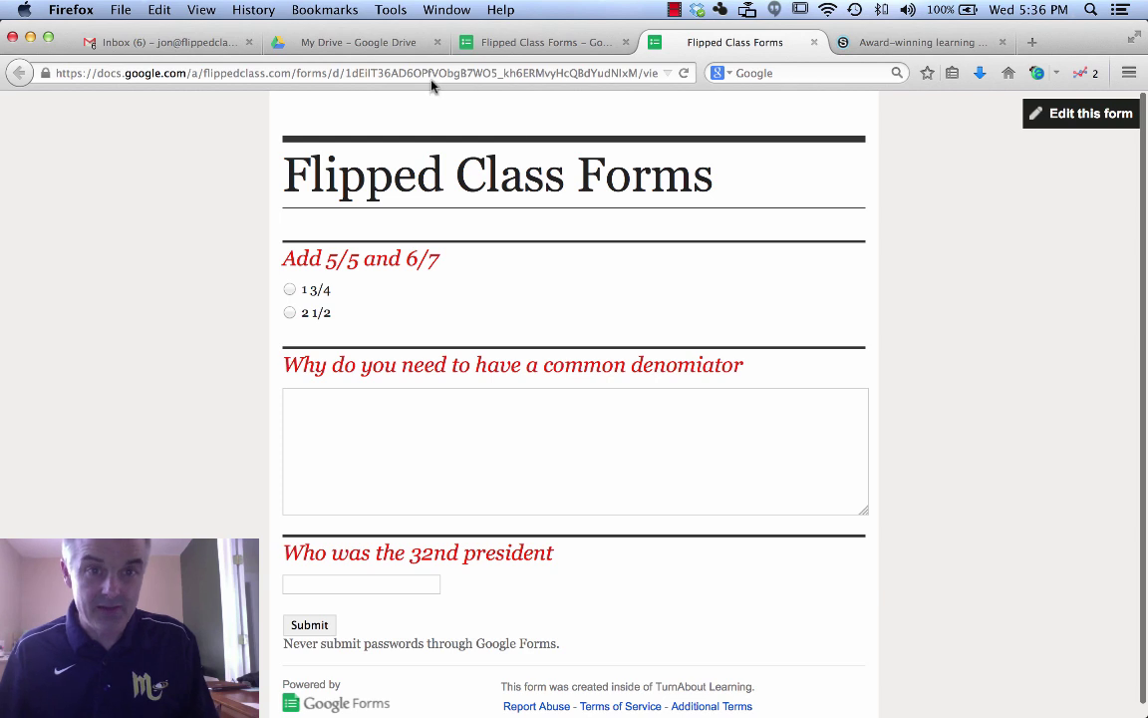
{"action": "left_click", "coordinate": [431, 74]}
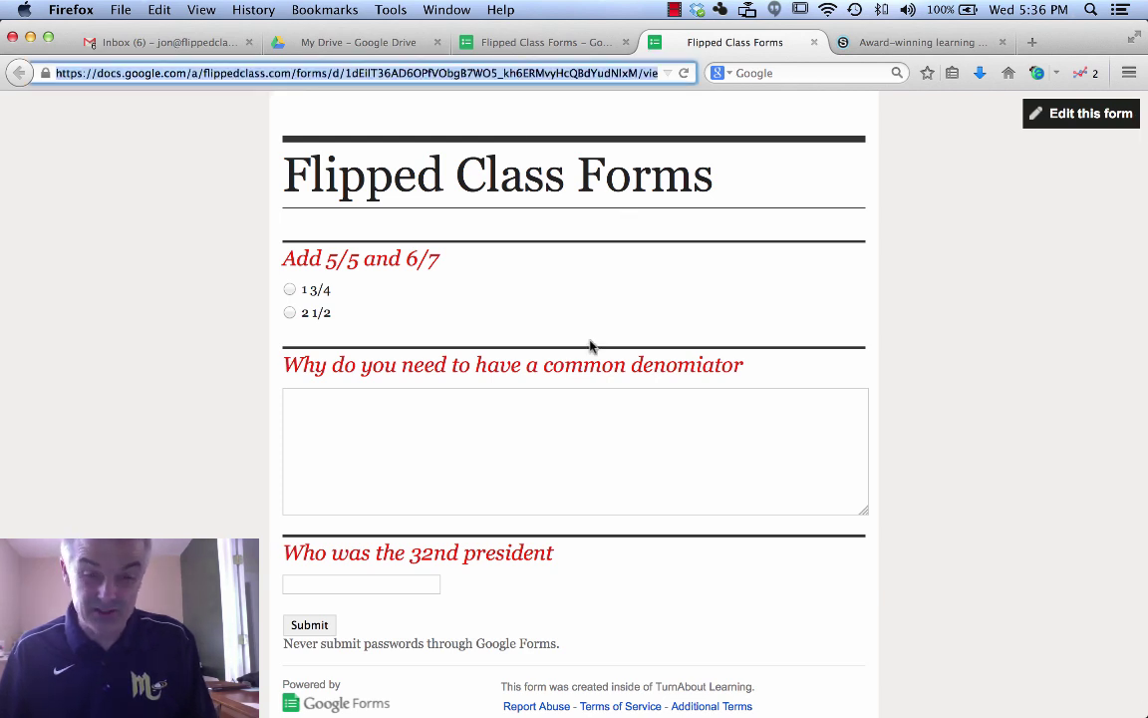
{"action": "scroll", "coordinate": [436, 341], "scroll_direction": "down", "scroll_amount": 2}
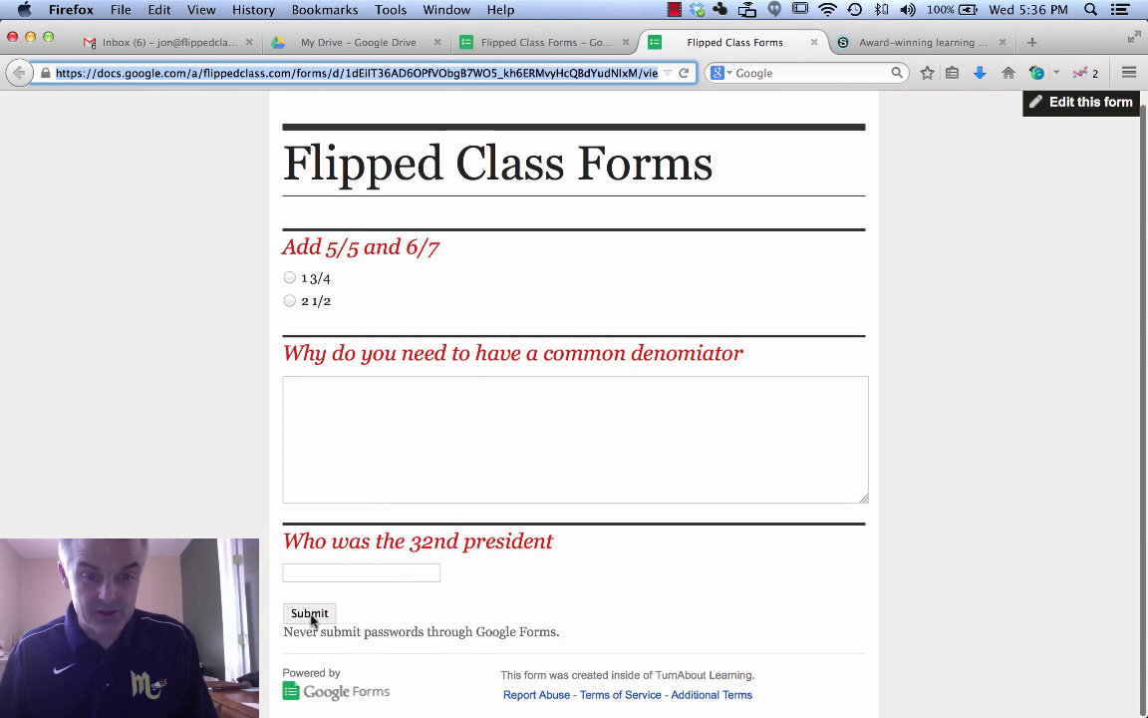
{"action": "scroll", "coordinate": [758, 139], "scroll_direction": "up", "scroll_amount": 1}
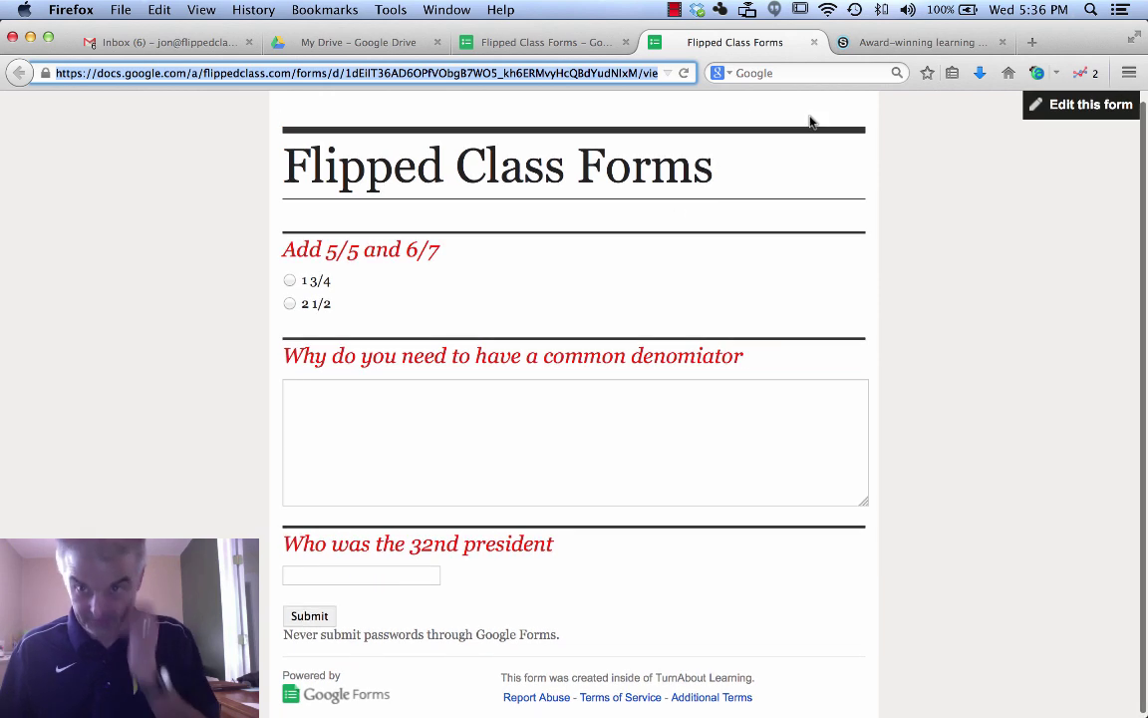
Step: Return to editing the form, add a text question titled "Who are you" without help text after the last question, and finish editing it
{"action": "left_click", "coordinate": [1052, 117]}
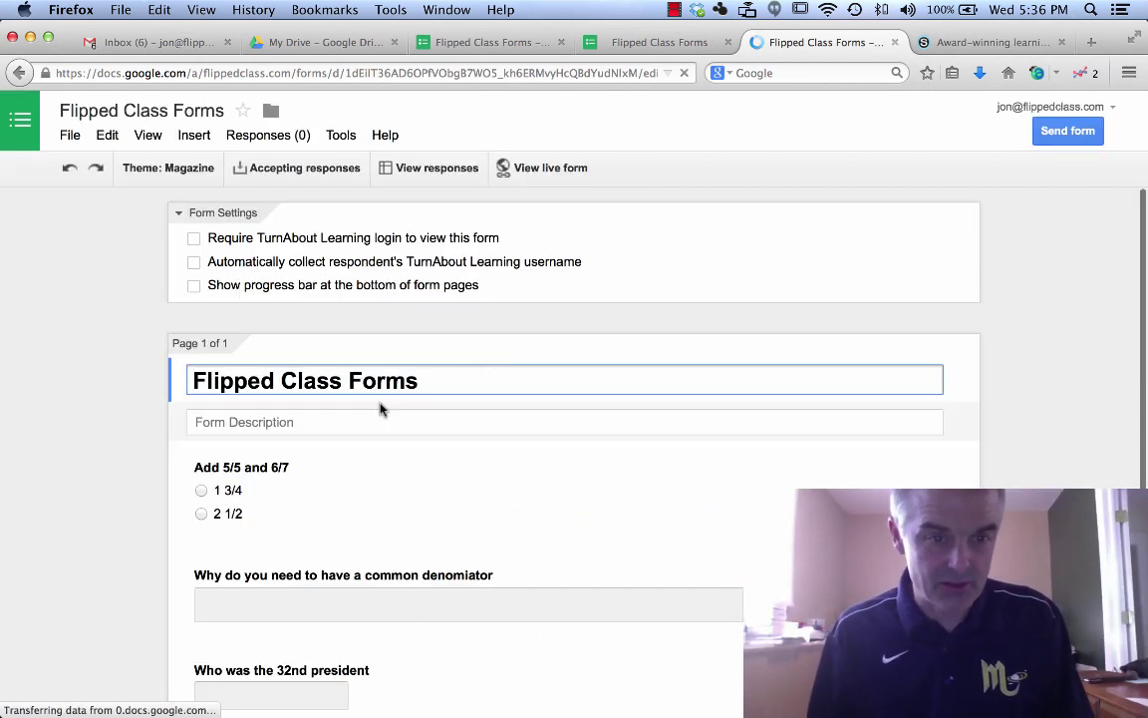
{"action": "scroll", "coordinate": [380, 408], "scroll_direction": "down", "scroll_amount": 4}
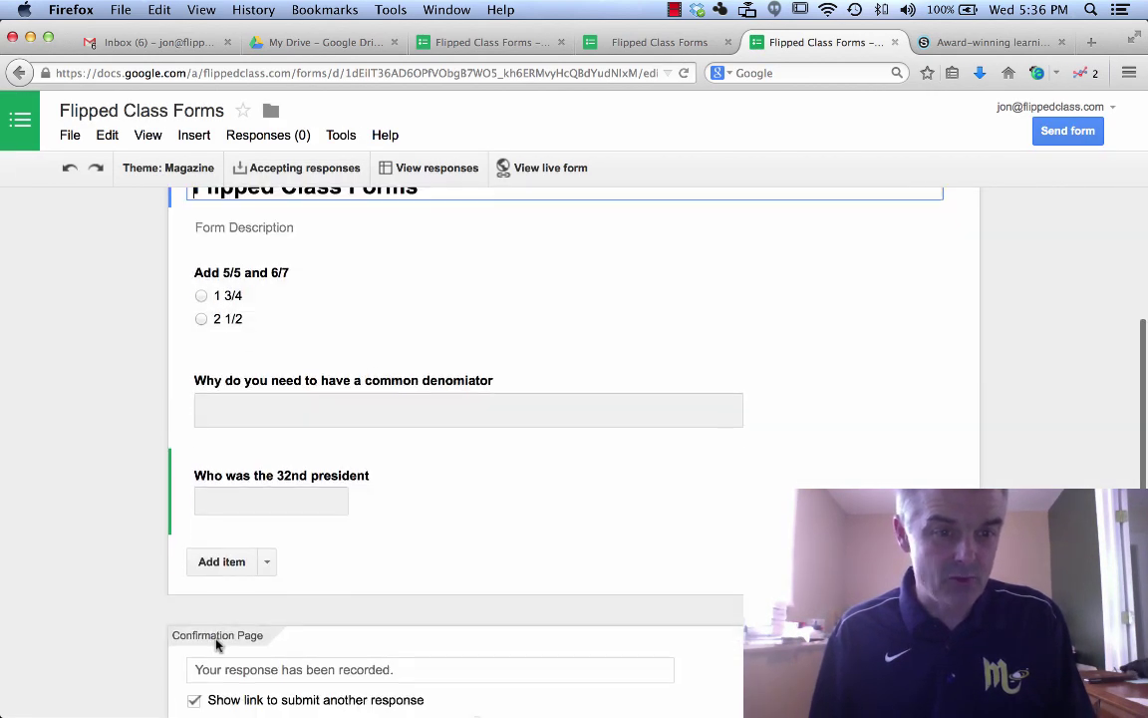
{"action": "left_click", "coordinate": [230, 561]}
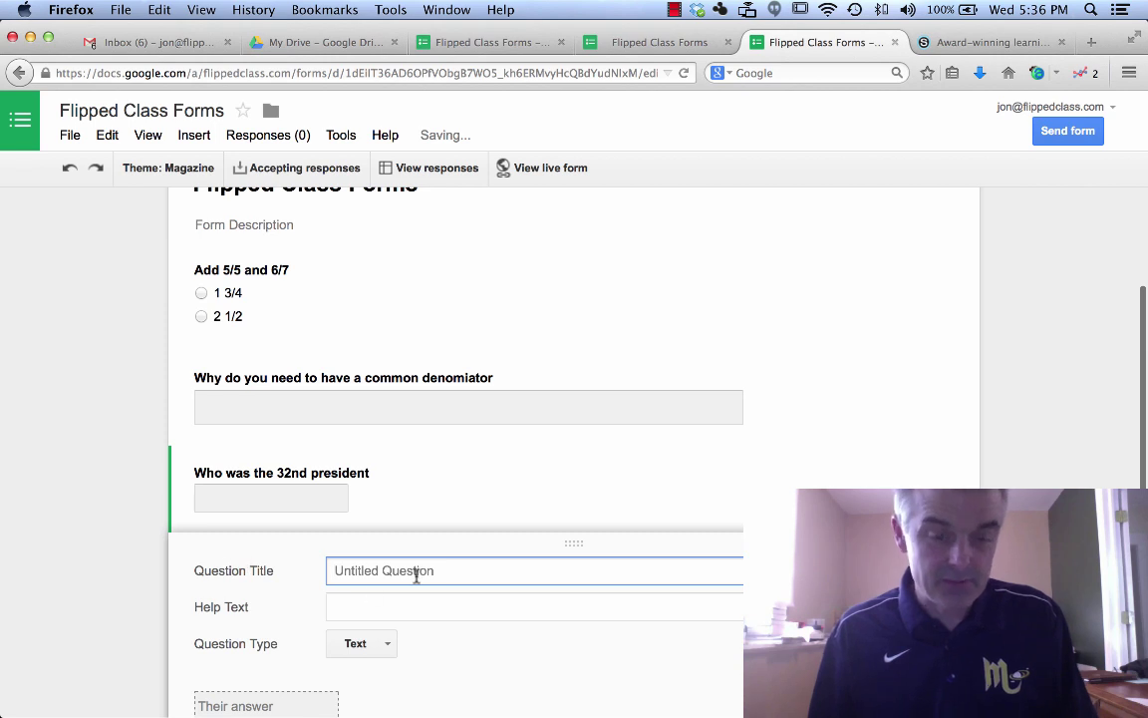
{"action": "type", "text": "Who ar"}
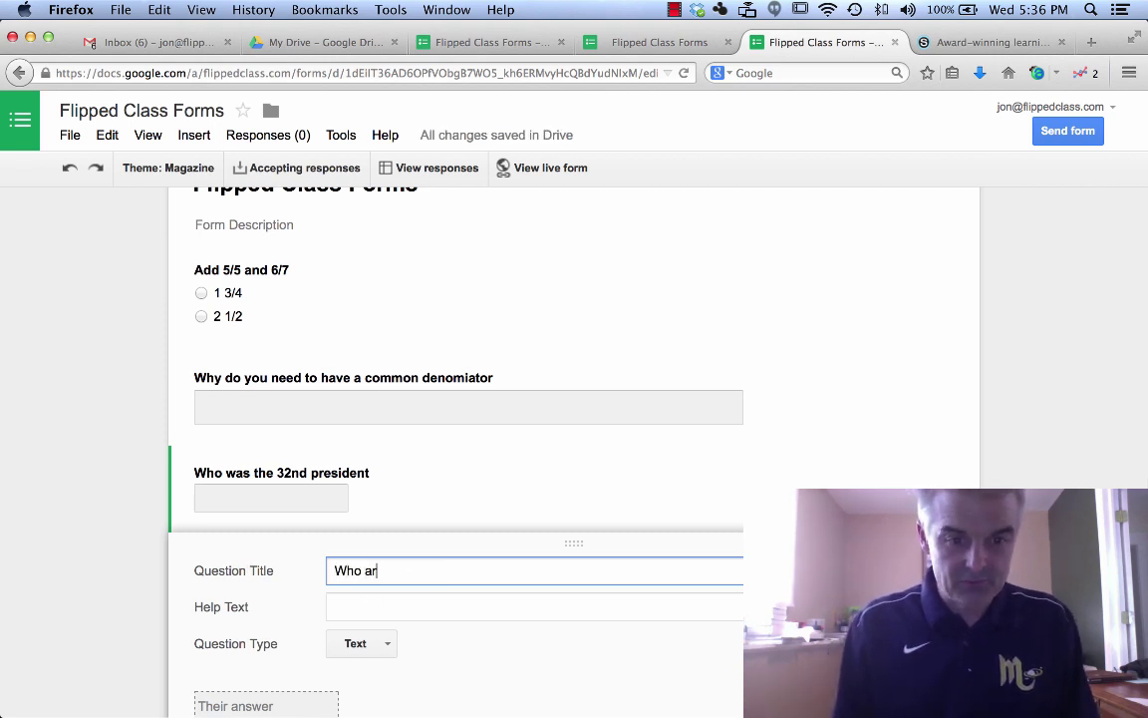
{"action": "type", "text": "e you"}
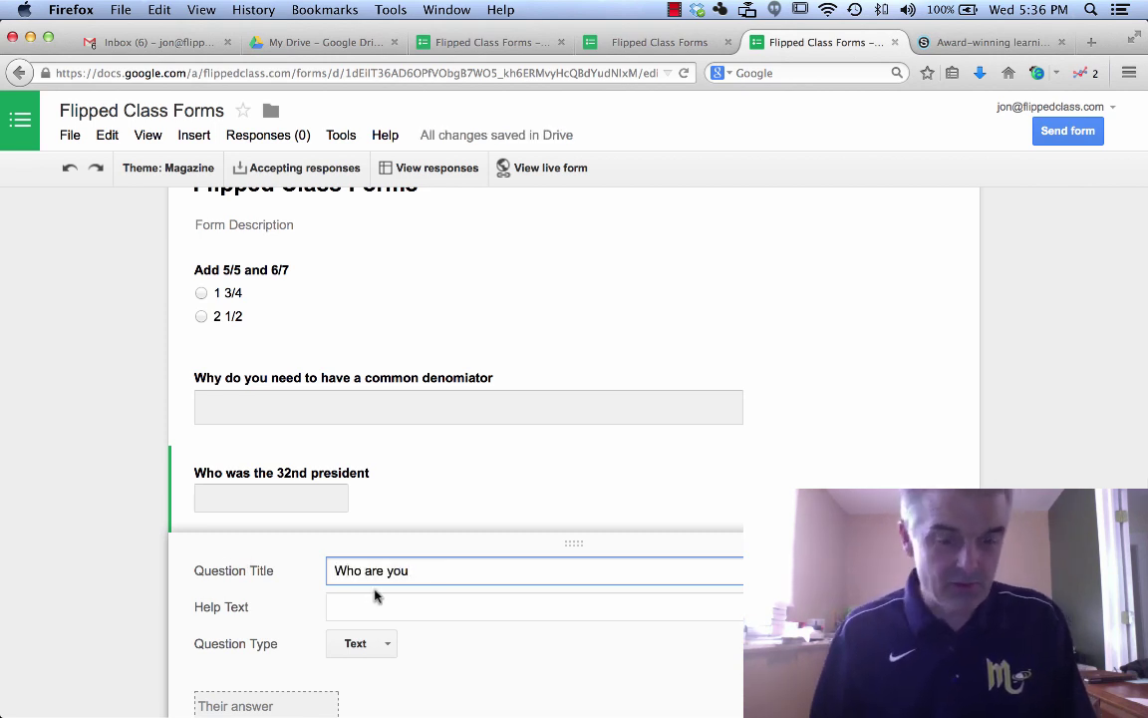
{"action": "scroll", "coordinate": [378, 590], "scroll_direction": "down", "scroll_amount": 2}
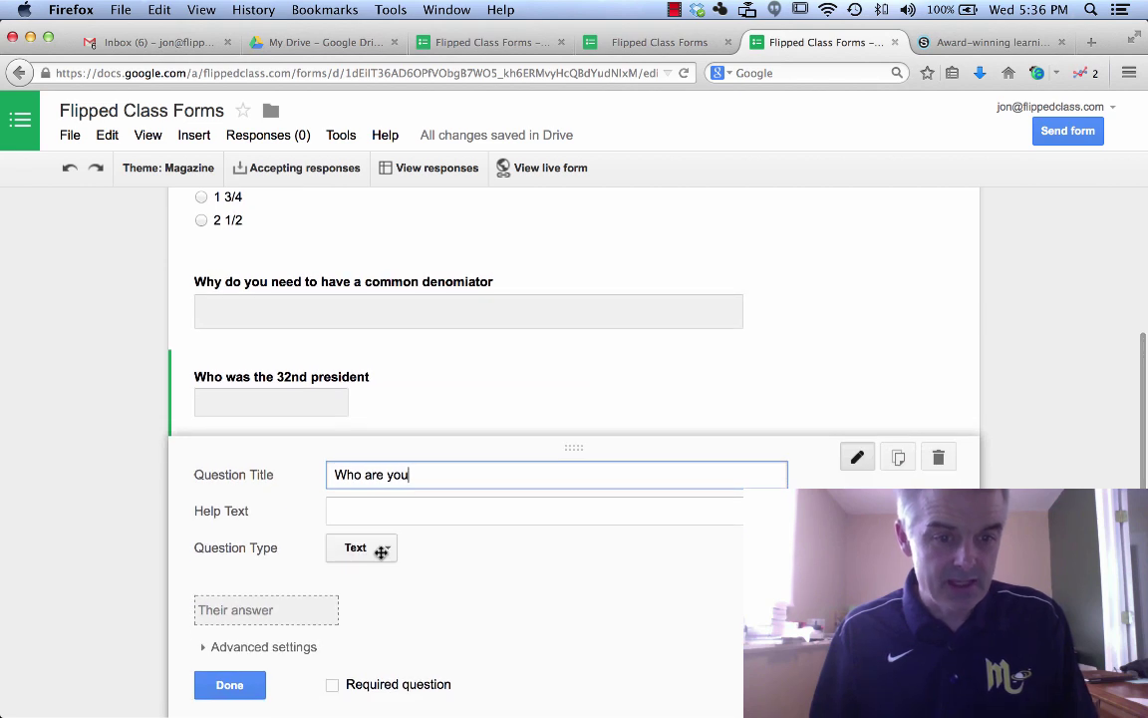
{"action": "left_click", "coordinate": [254, 686]}
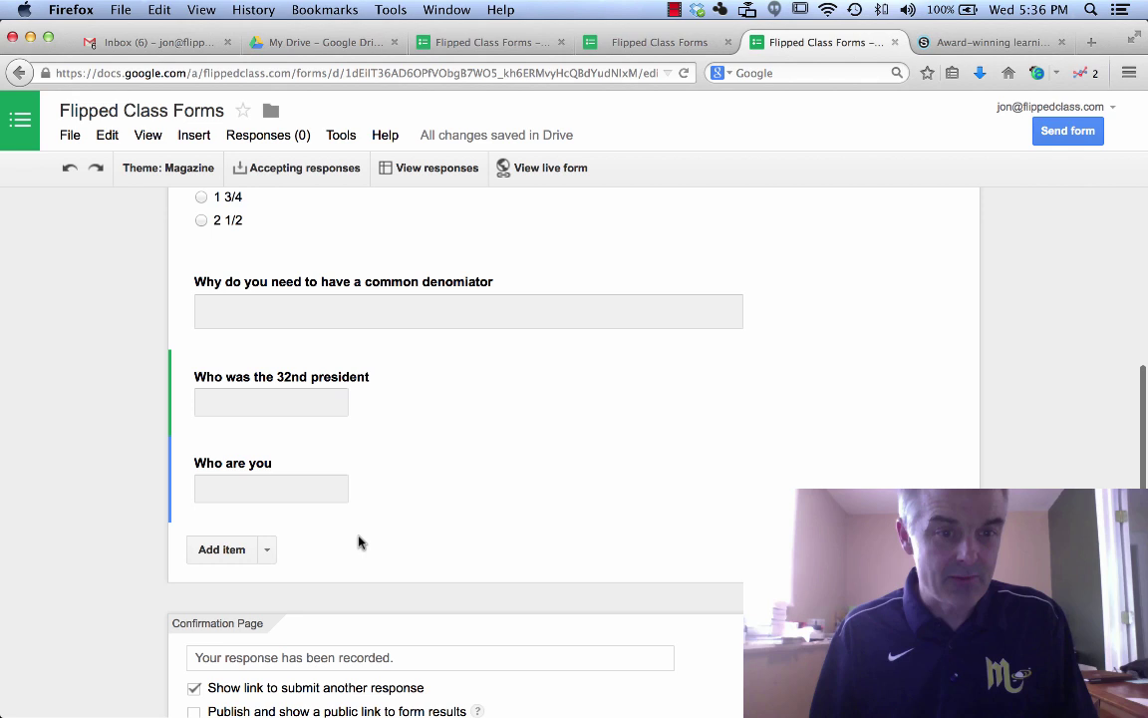
Step: Move the "Who are you" question above "Add 5/5 and 6/7" and check the new order in the live form
{"action": "mouse_move", "coordinate": [302, 476]}
{"action": "left_mouse_down"}
{"action": "mouse_move", "coordinate": [310, 269]}
{"action": "mouse_move", "coordinate": [299, 249]}
{"action": "mouse_move", "coordinate": [347, 365]}
{"action": "mouse_move", "coordinate": [323, 448]}
{"action": "mouse_move", "coordinate": [317, 409]}
{"action": "mouse_move", "coordinate": [315, 505]}
{"action": "mouse_move", "coordinate": [315, 480]}
{"action": "left_mouse_up"}
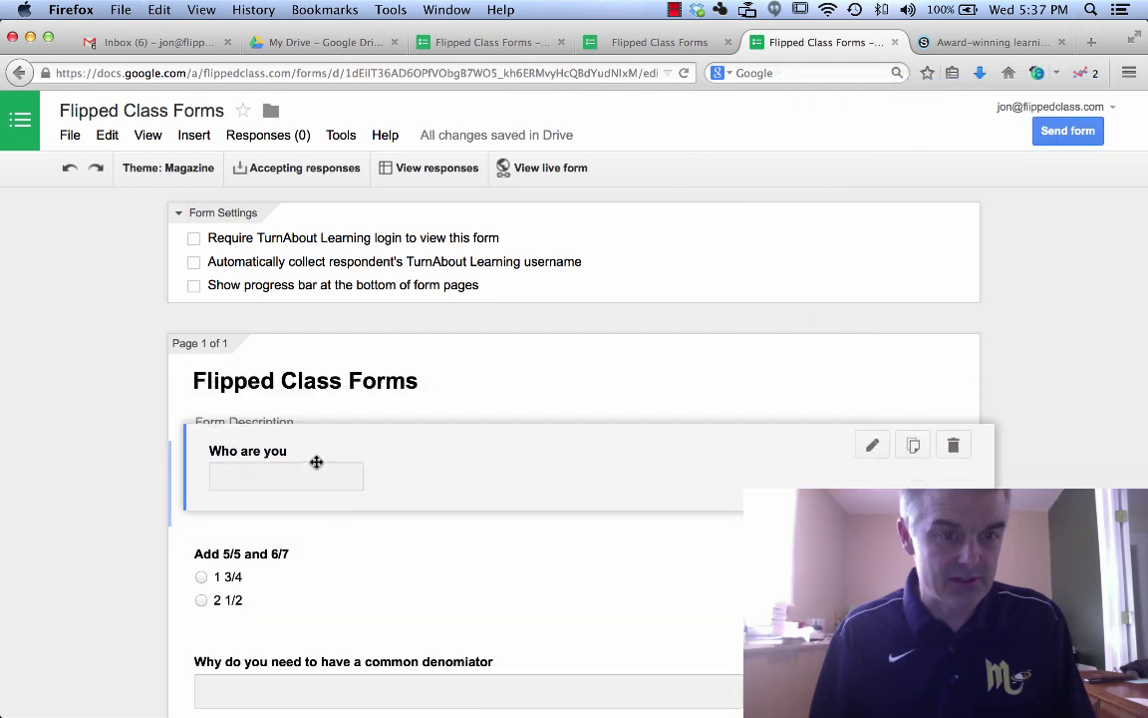
{"action": "left_click_drag", "start_coordinate": [316, 461], "coordinate": [328, 462]}
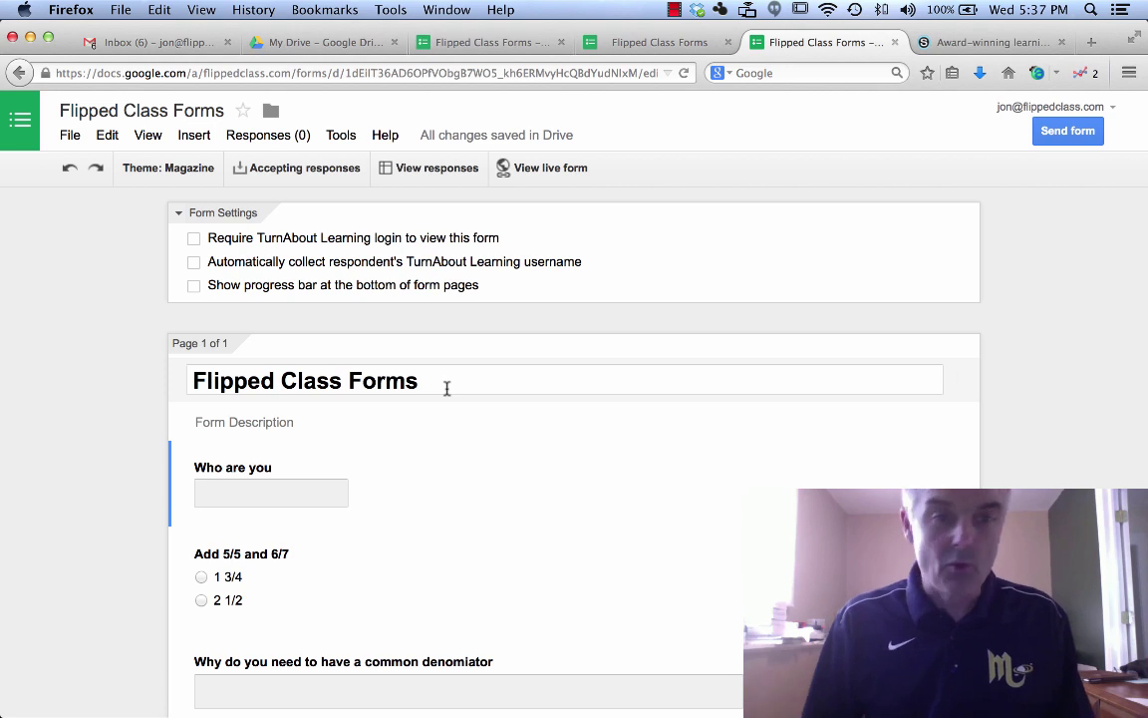
{"action": "left_click", "coordinate": [545, 169]}
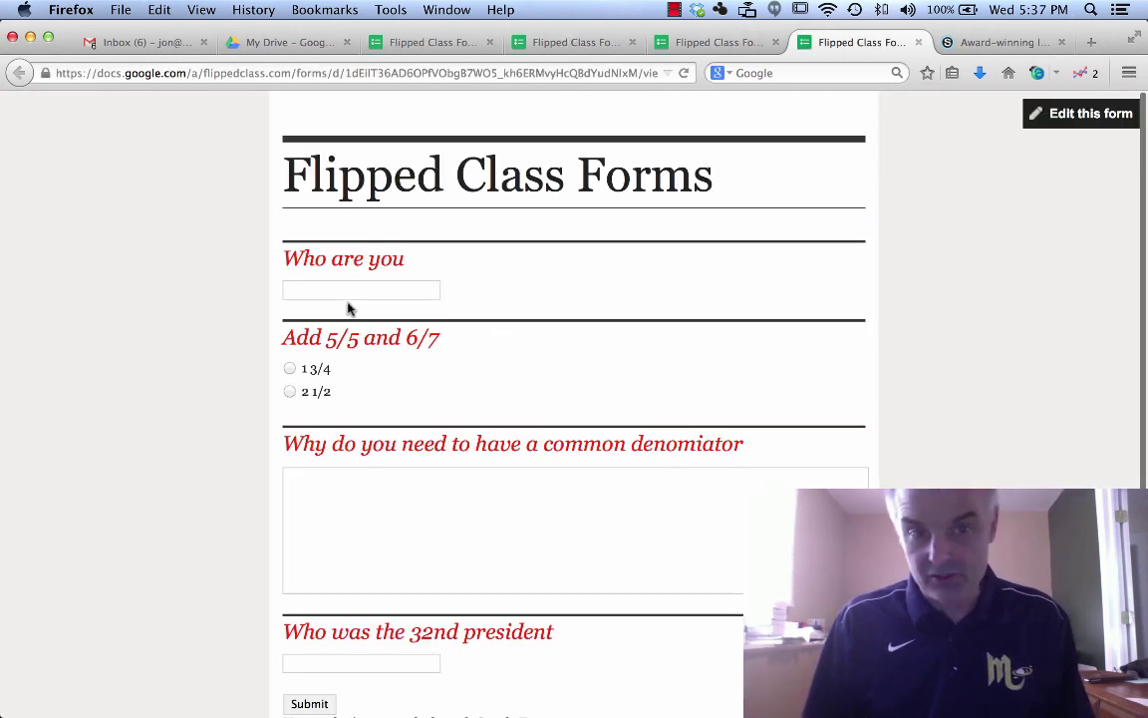
{"action": "left_click", "coordinate": [919, 45]}
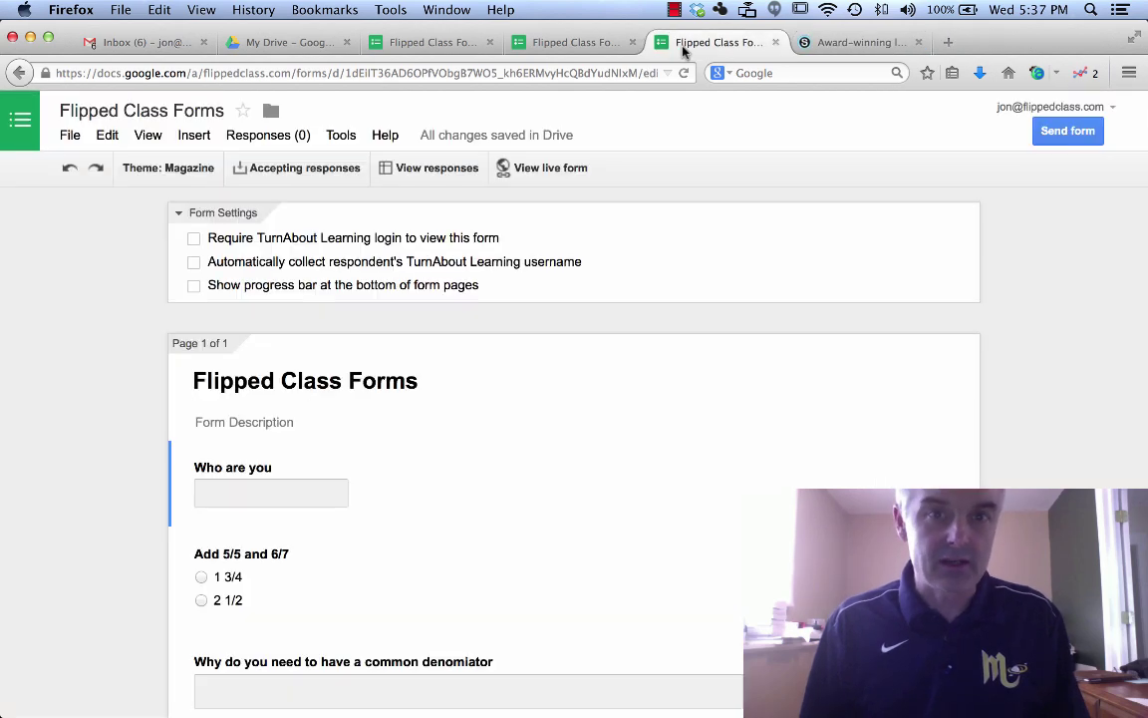
Step: Open the form's sending options and view the link to share and the HTML code for embedding it in a website
{"action": "left_click", "coordinate": [1069, 131]}
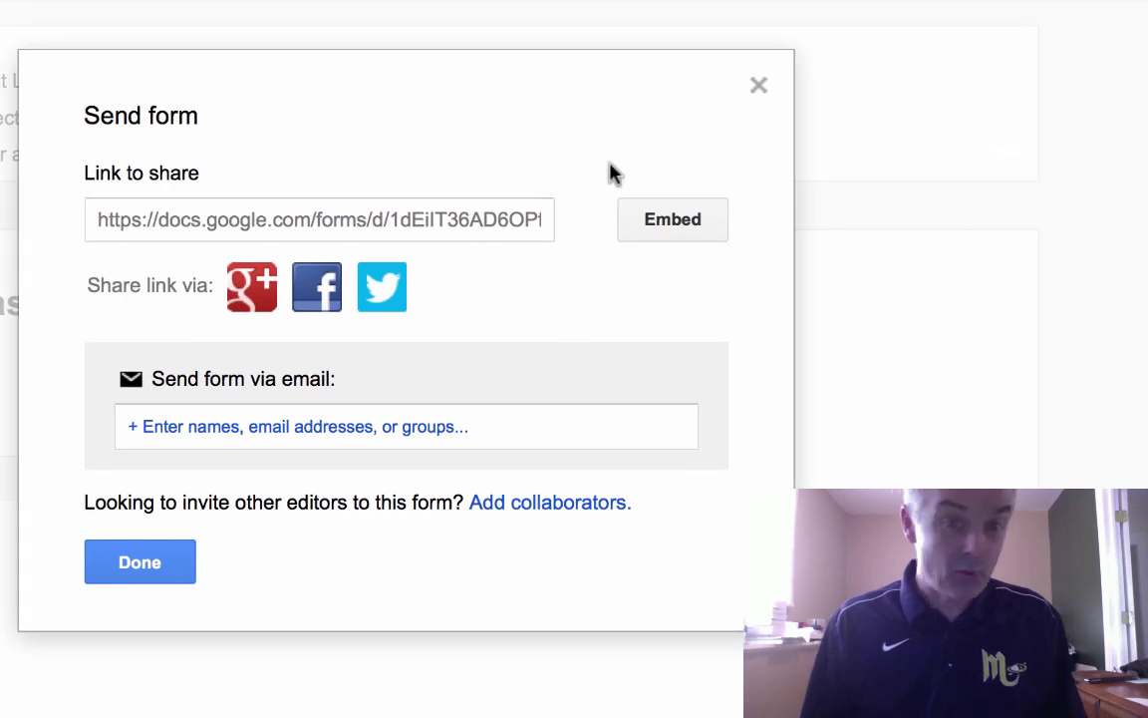
{"action": "left_click", "coordinate": [407, 225]}
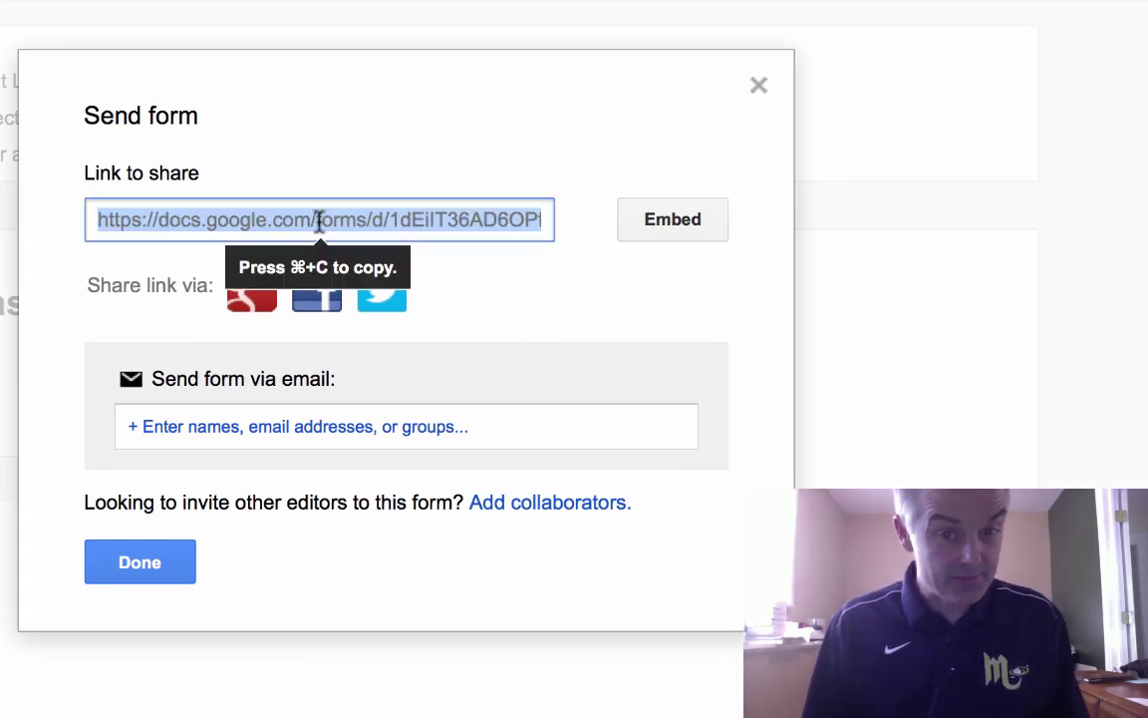
{"action": "left_click", "coordinate": [684, 229]}
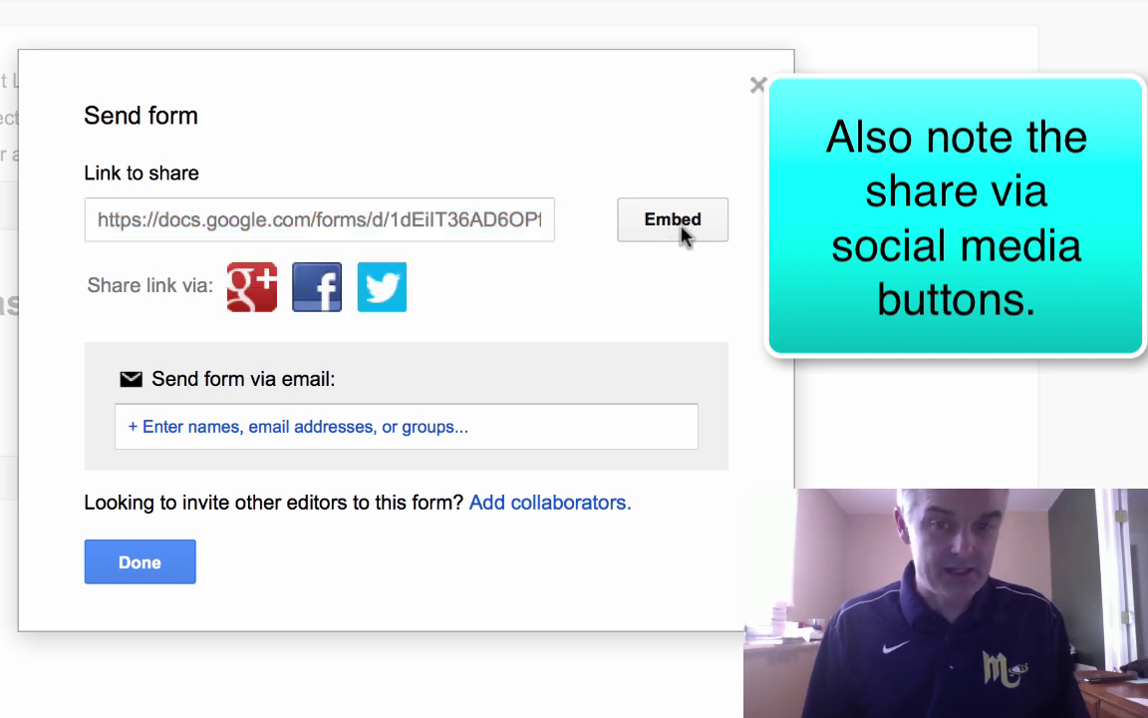
{"action": "left_click", "coordinate": [277, 302]}
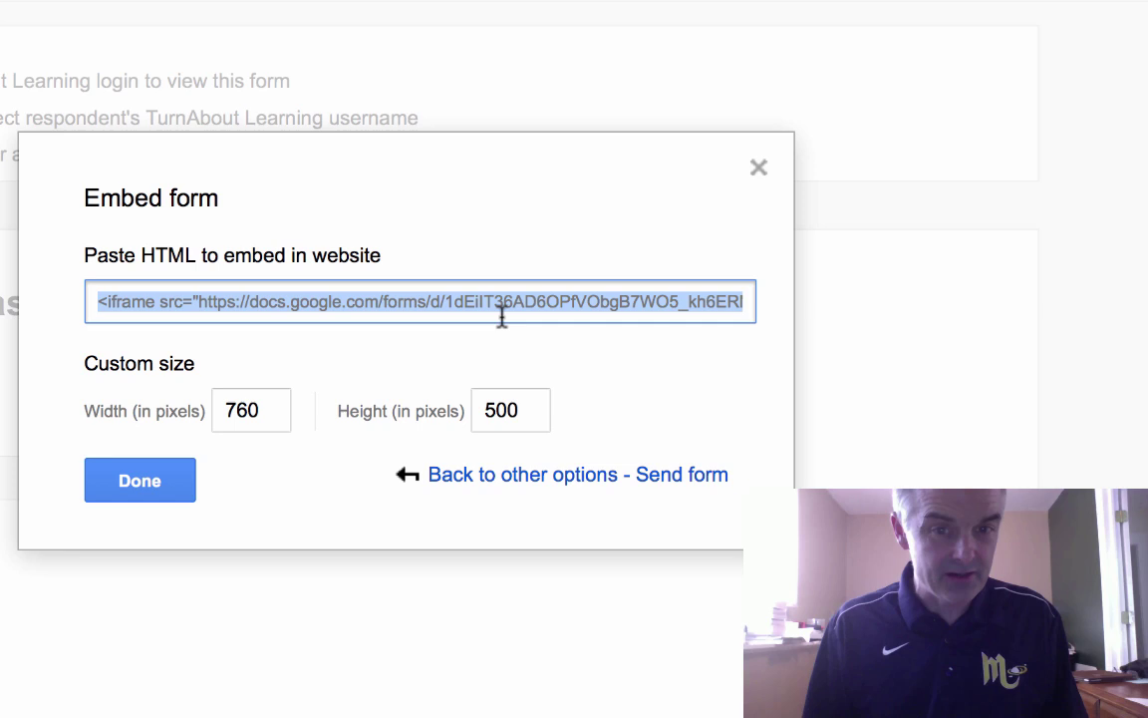
{"action": "left_click", "coordinate": [171, 482]}
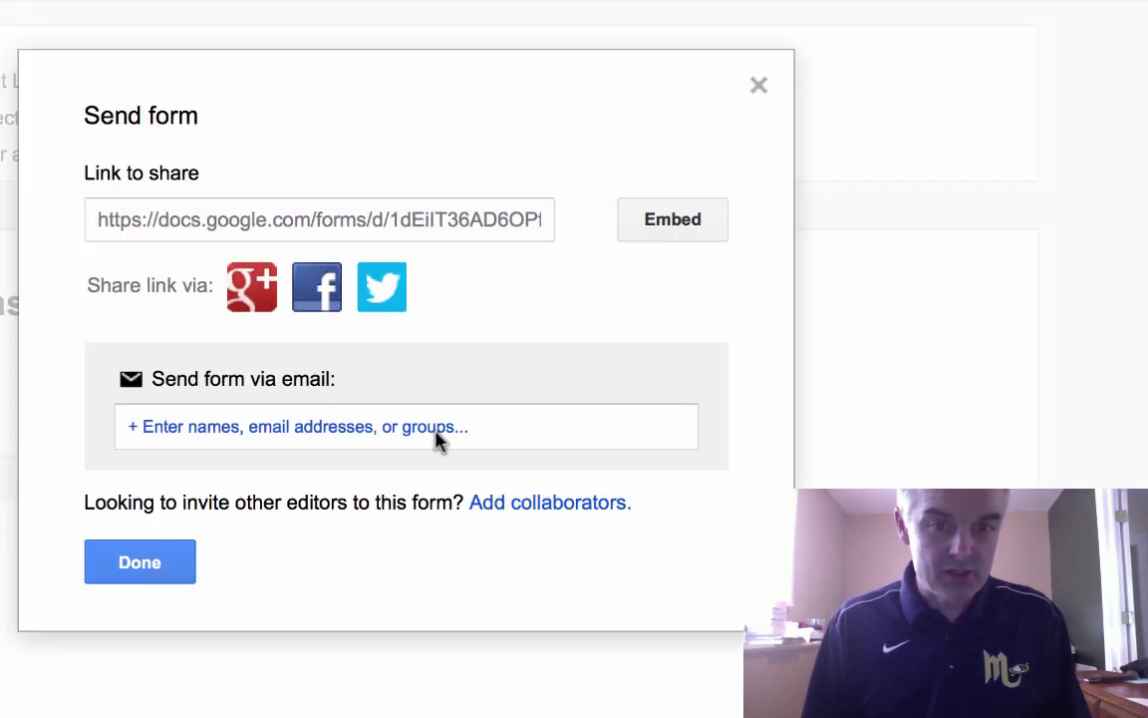
Step: View the options for sending the form by email, cancel without sending, and close the sending options
{"action": "left_click", "coordinate": [482, 439]}
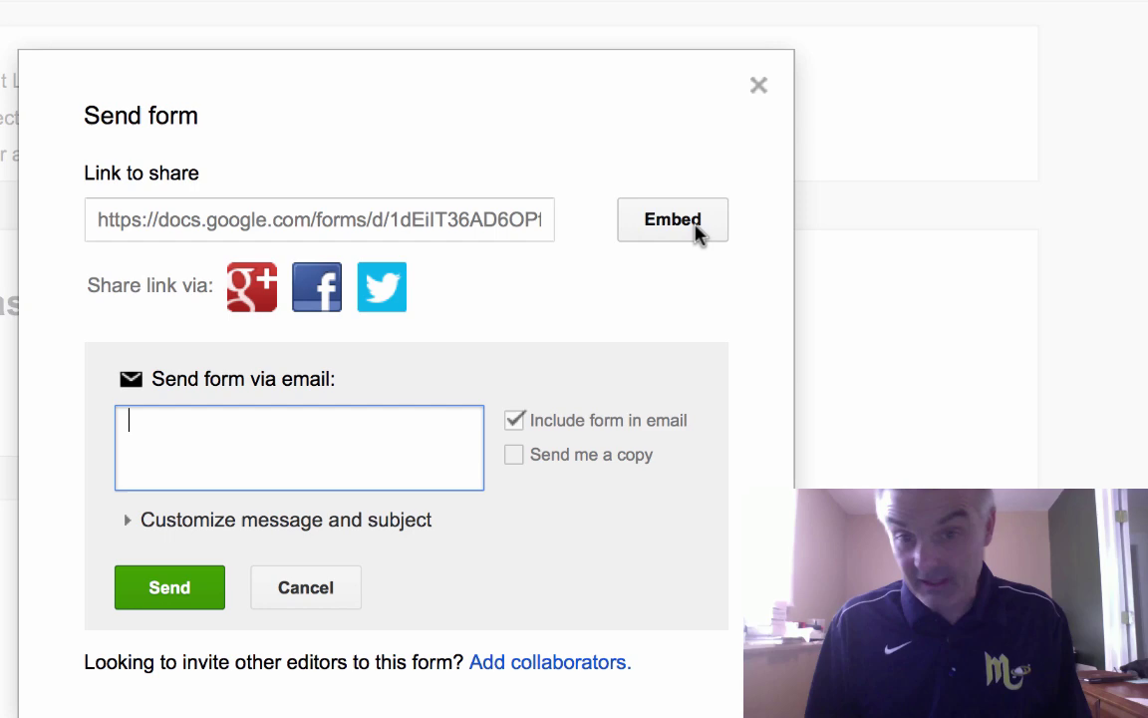
{"action": "left_click", "coordinate": [321, 588]}
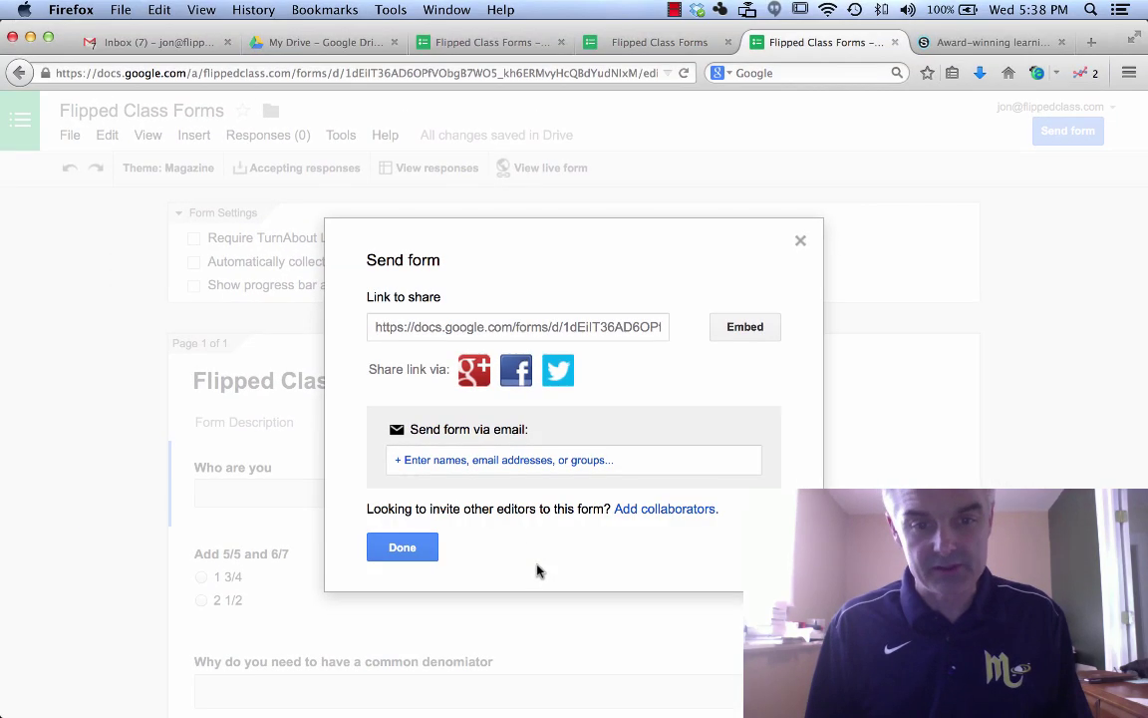
{"action": "left_click", "coordinate": [423, 552]}
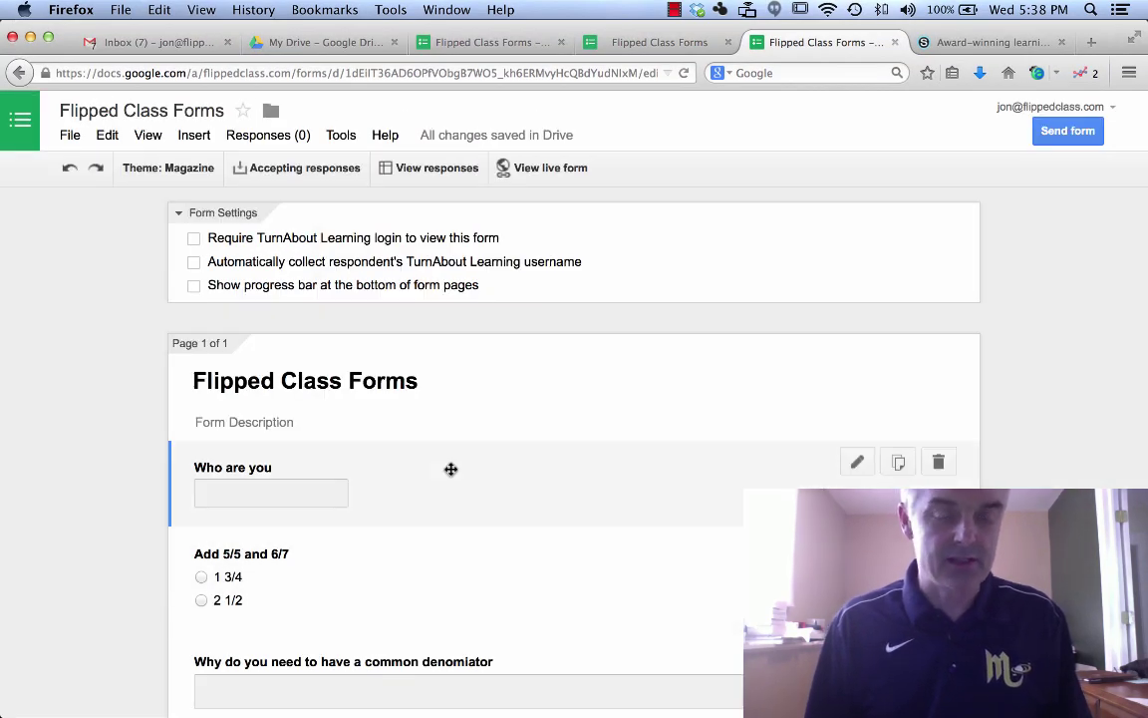
Step: Open the form's responses spreadsheet and look over the Timestamp and question columns
{"action": "scroll", "coordinate": [450, 470], "scroll_direction": "down", "scroll_amount": 1}
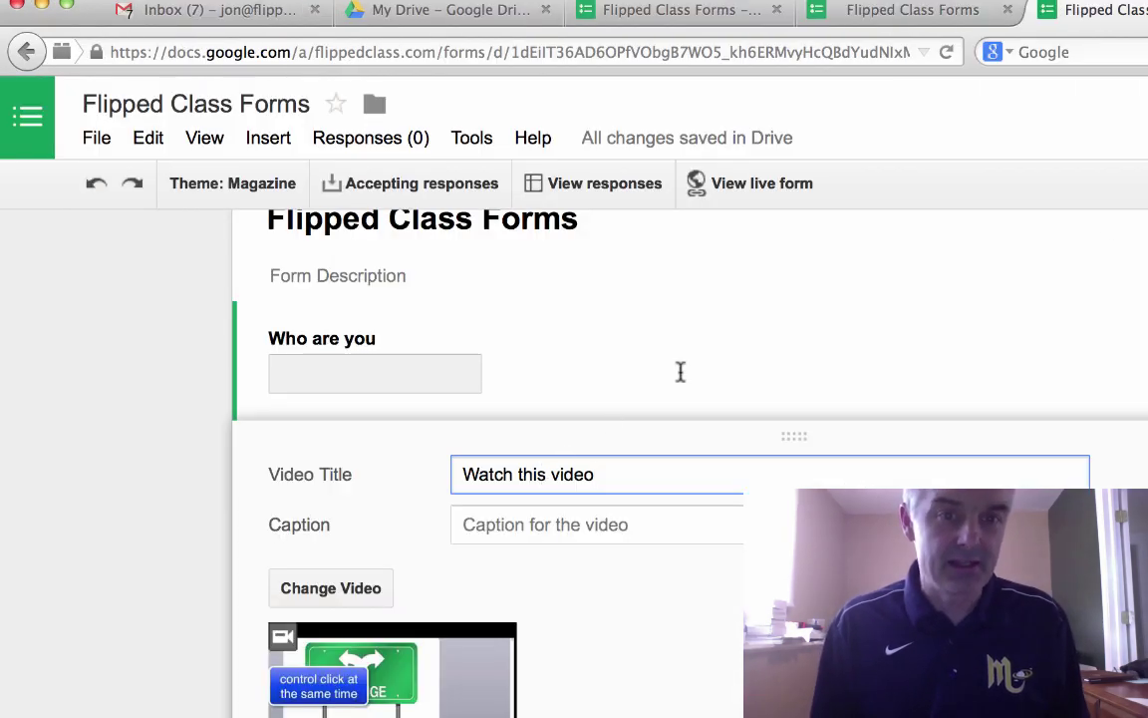
{"action": "scroll", "coordinate": [746, 397], "scroll_direction": "up", "scroll_amount": 4}
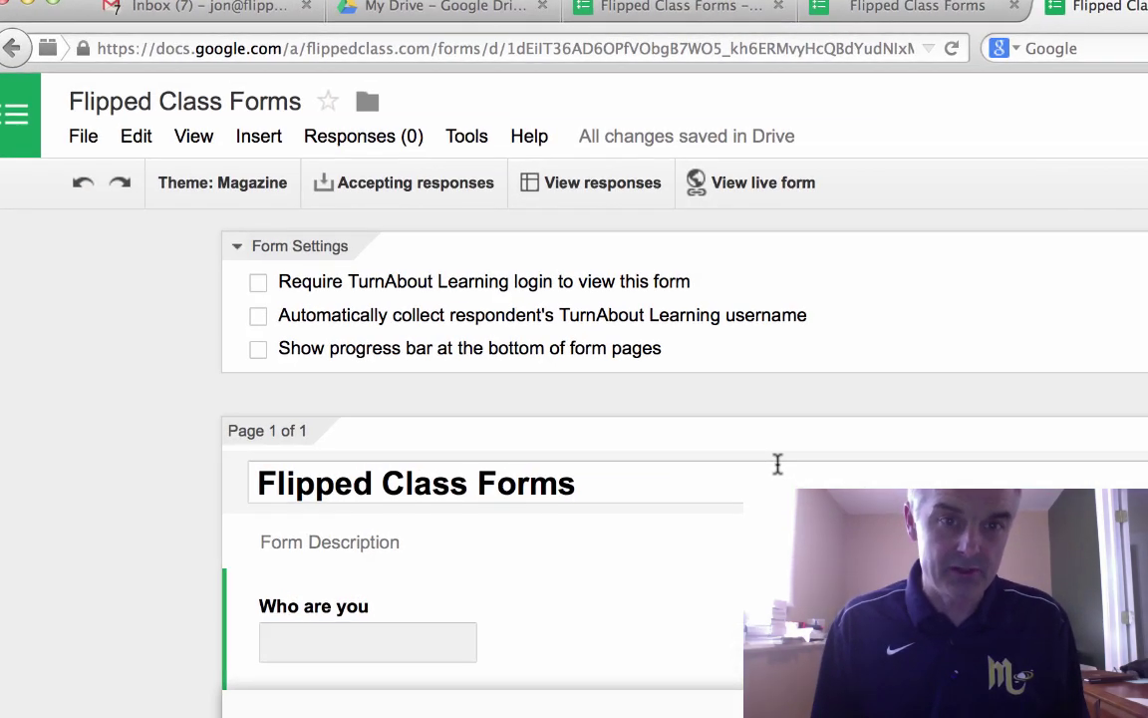
{"action": "scroll", "coordinate": [777, 463], "scroll_direction": "down", "scroll_amount": 2}
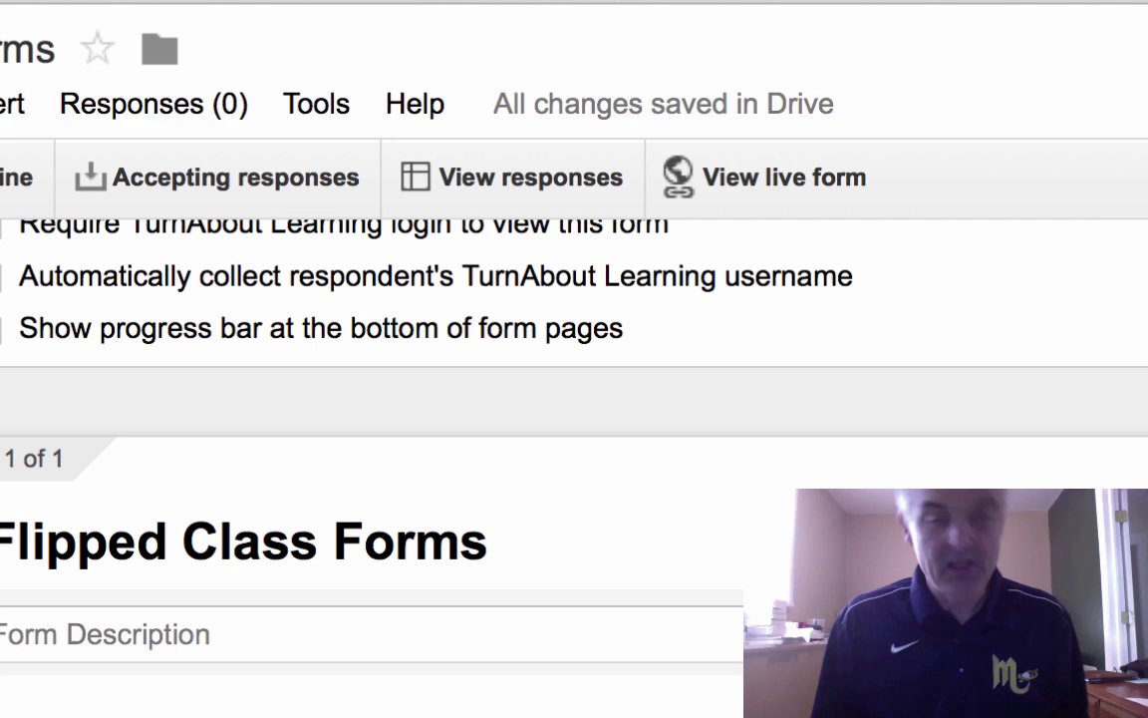
{"action": "left_click", "coordinate": [546, 182]}
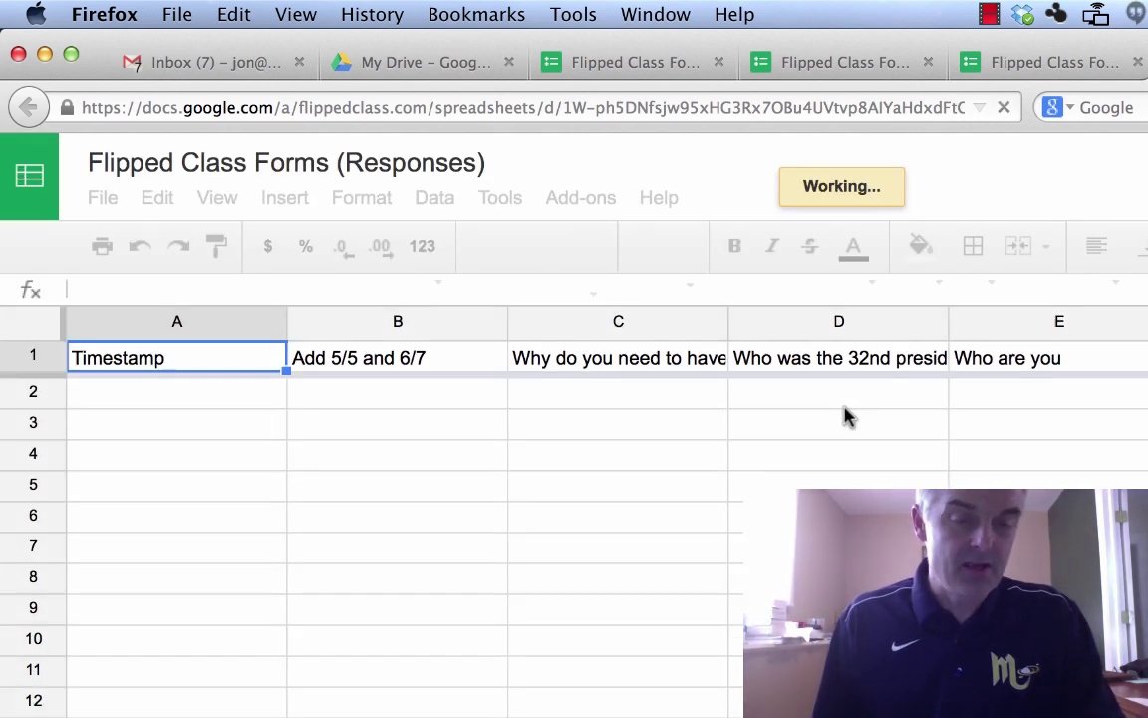
{"action": "left_click", "coordinate": [164, 394]}
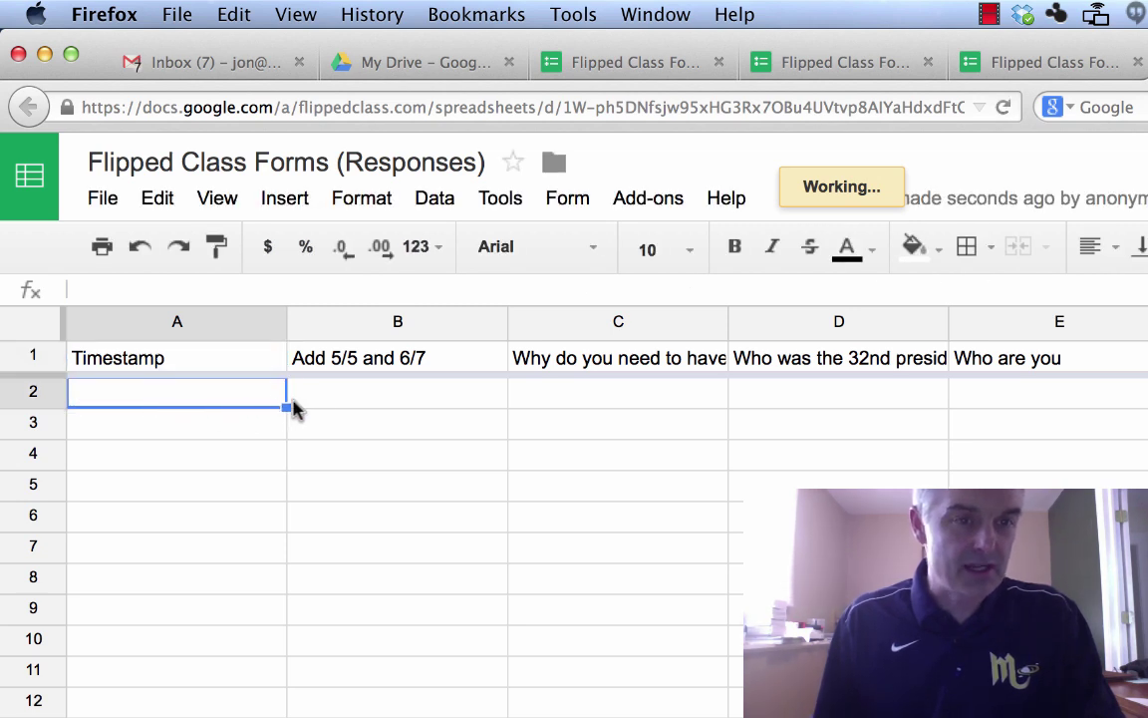
{"action": "left_click", "coordinate": [371, 401]}
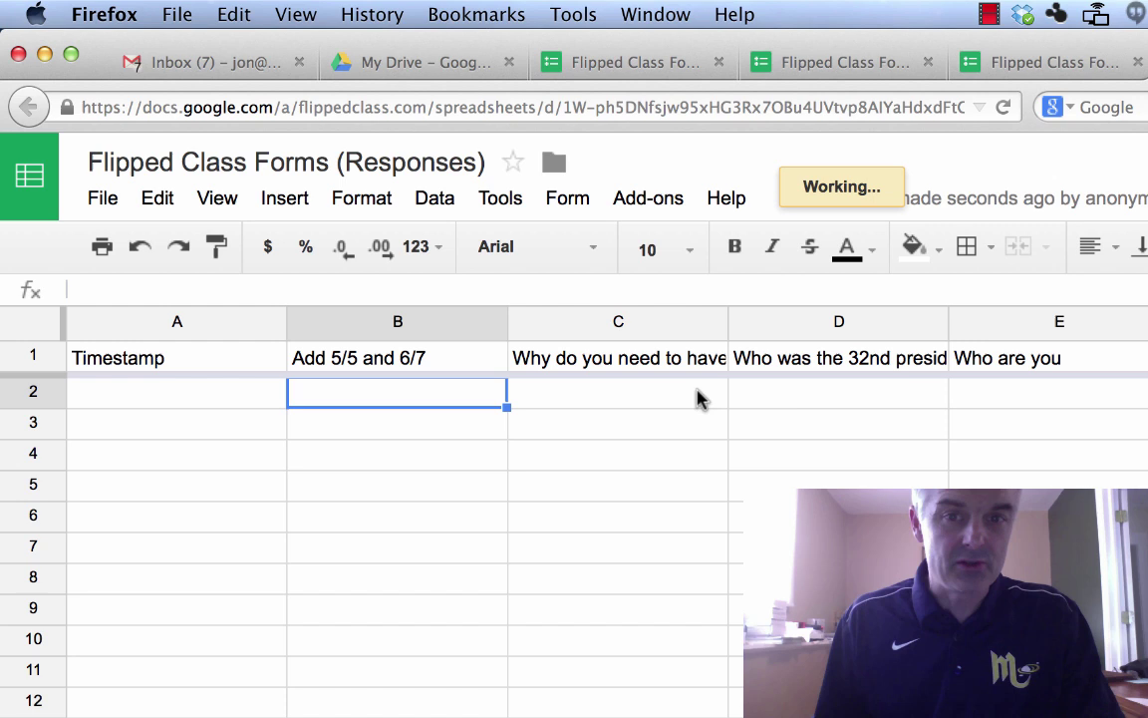
Step: Move the "Who are you" column directly after the Timestamp column and widen the "Why do you need to have a common denomiator" column
{"action": "left_click", "coordinate": [1010, 364]}
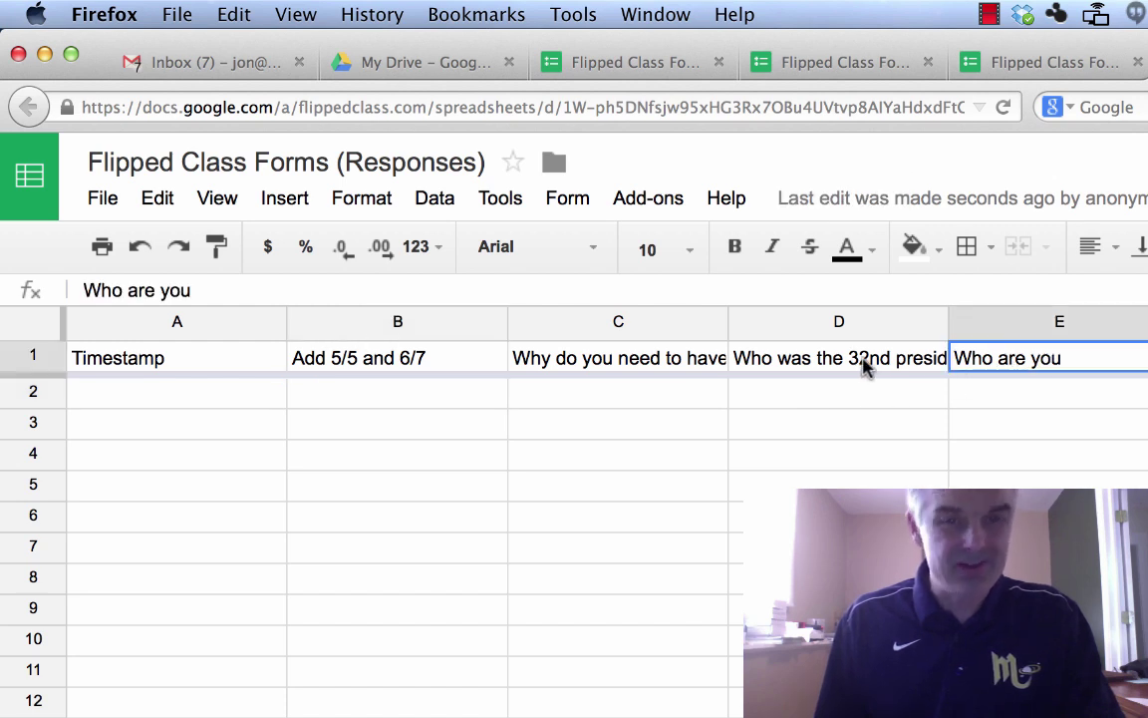
{"action": "left_click", "coordinate": [777, 361]}
{"action": "left_click", "coordinate": [1097, 374]}
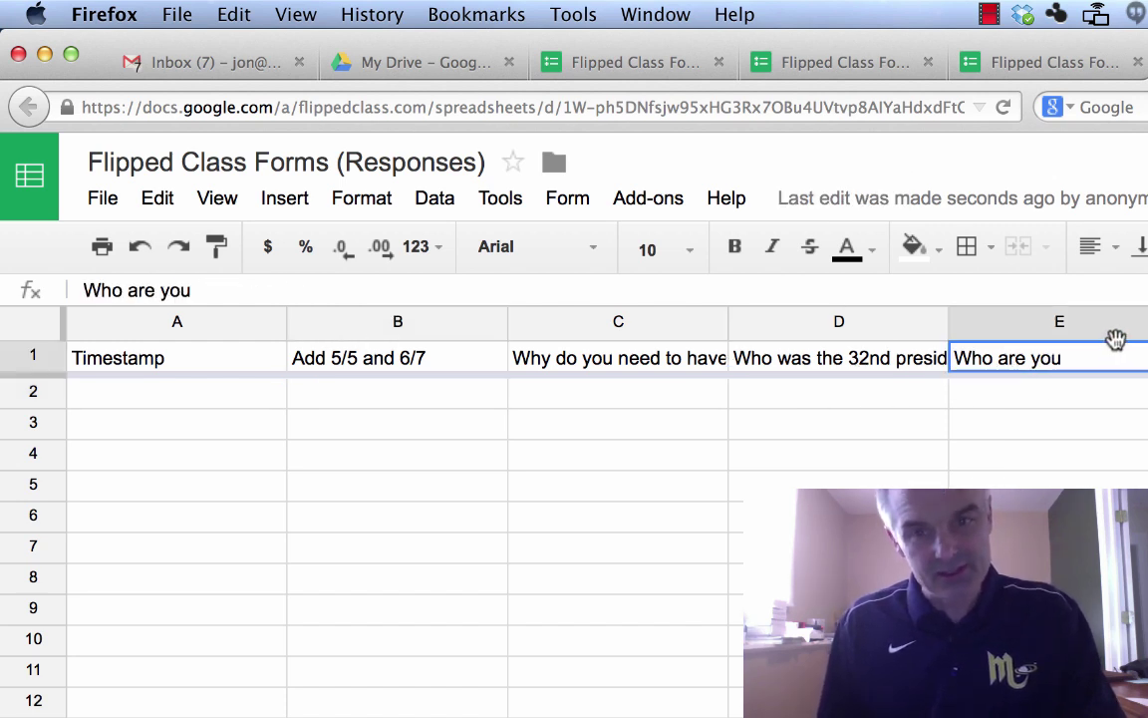
{"action": "left_click", "coordinate": [1116, 325]}
{"action": "left_click_drag", "start_coordinate": [1106, 327], "coordinate": [439, 365]}
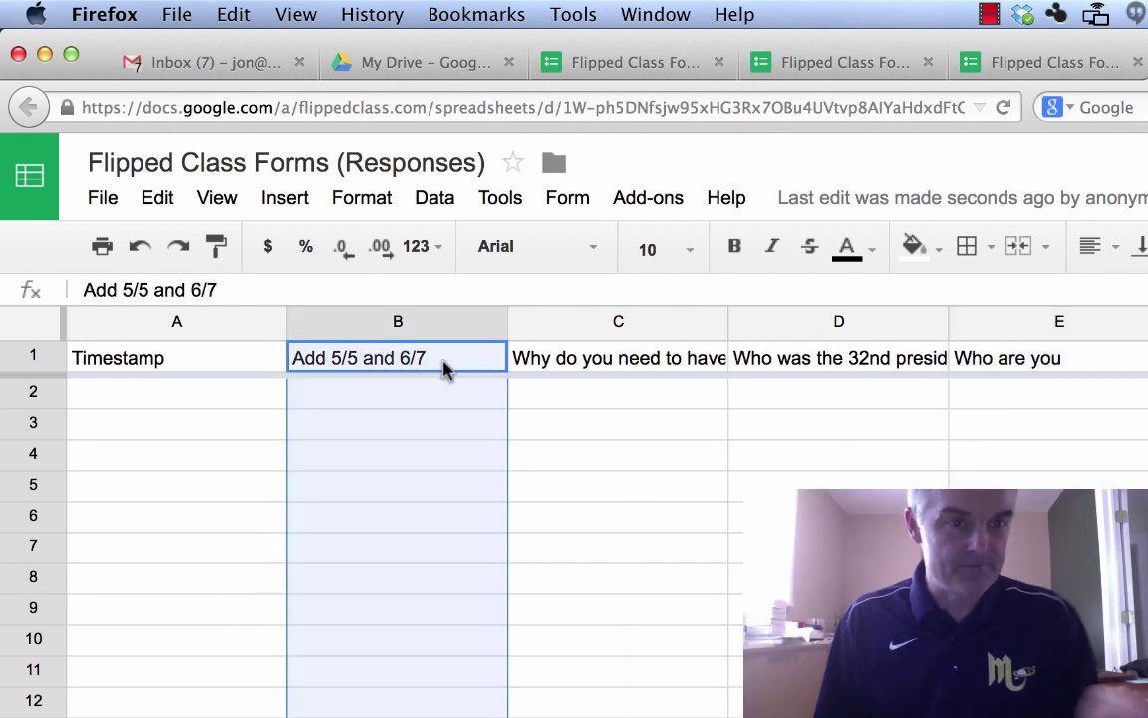
{"action": "left_click", "coordinate": [409, 399]}
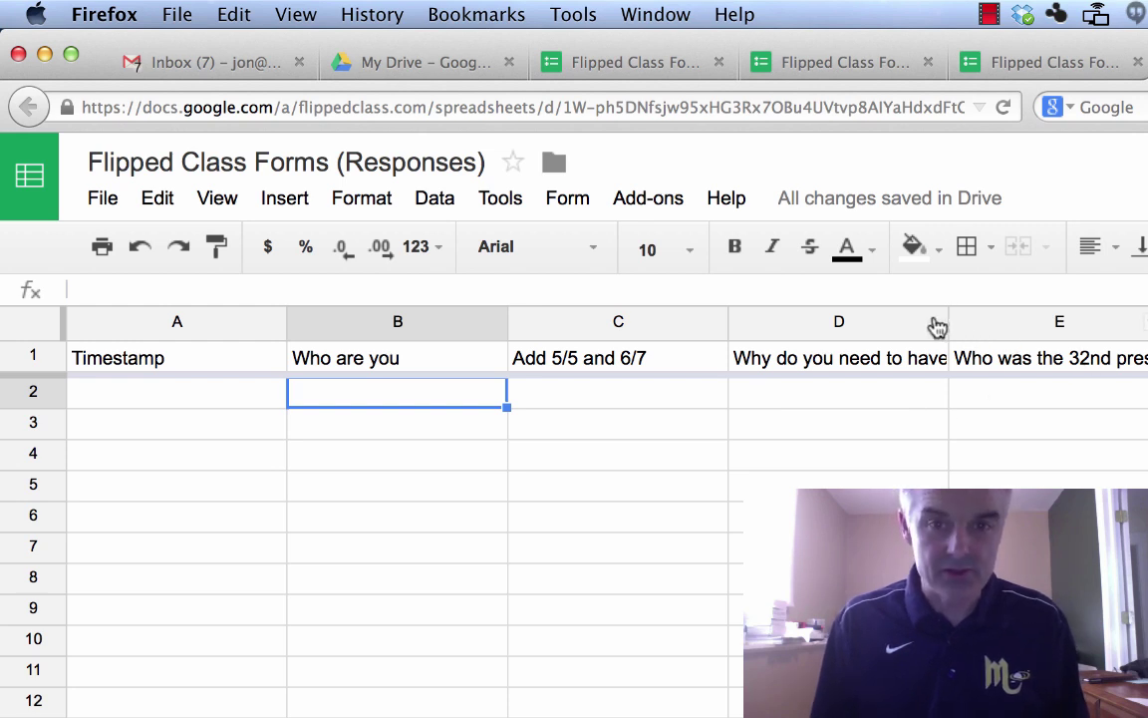
{"action": "left_click_drag", "start_coordinate": [949, 322], "coordinate": [1005, 324]}
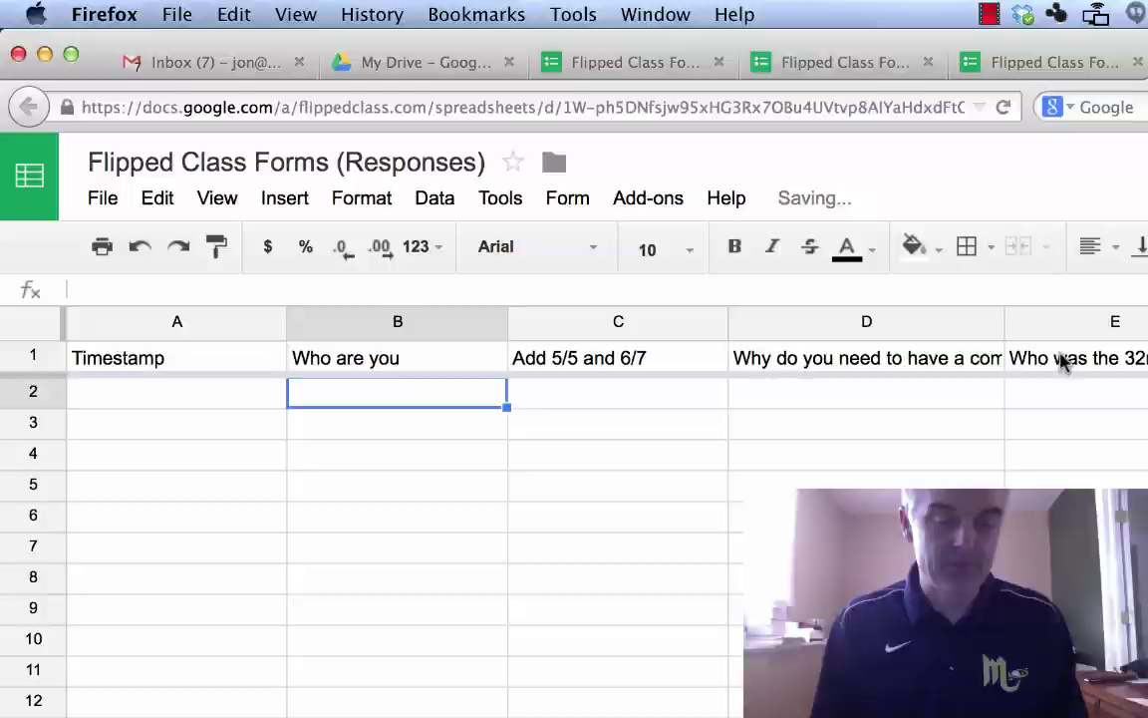